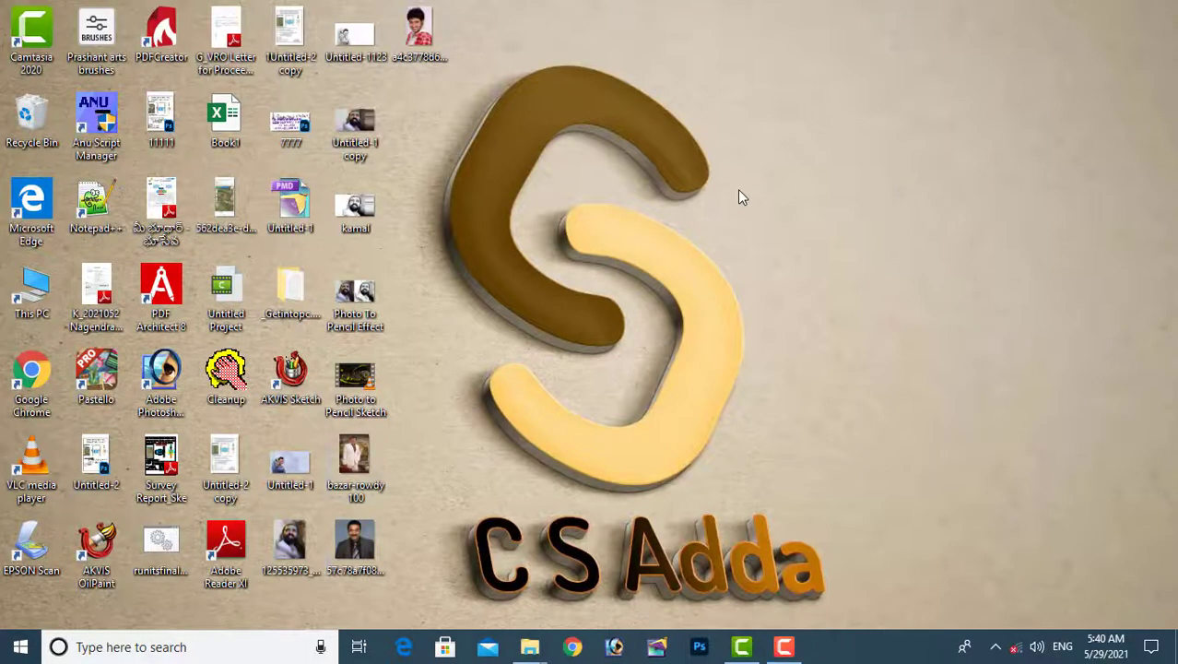
- Launch Photoshop and open the red-shirt portrait photo by dragging it in from the desktop
{"action": "right_click", "coordinate": [737, 189]}
{"action": "left_click", "coordinate": [745, 240]}
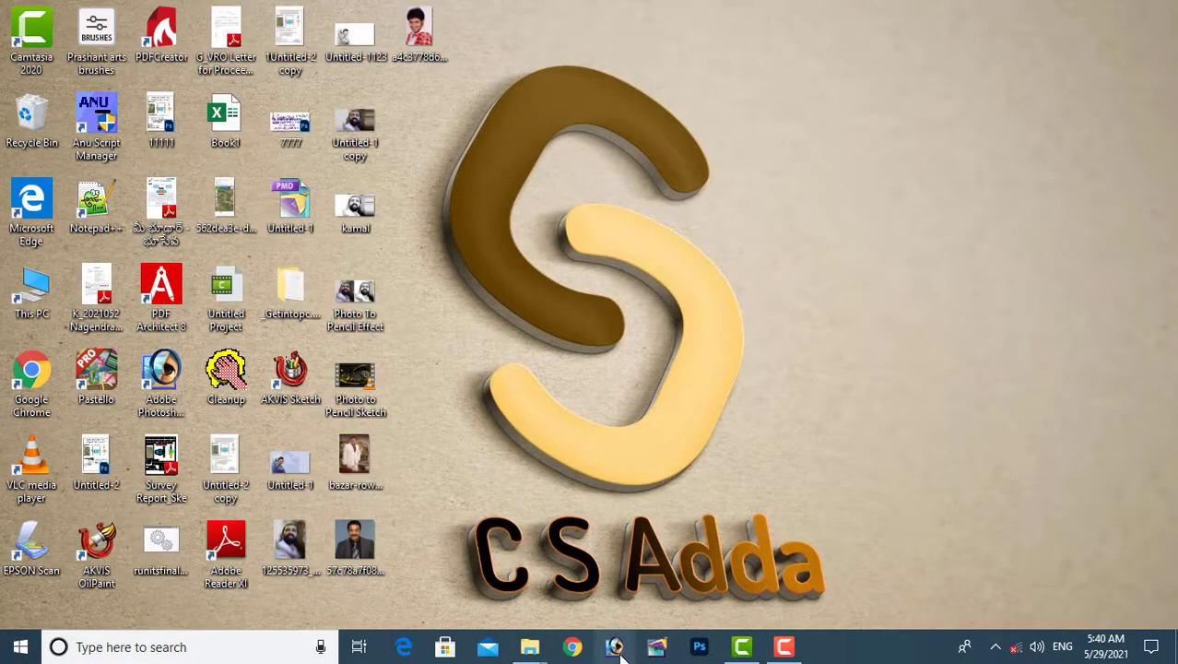
{"action": "left_click", "coordinate": [615, 647]}
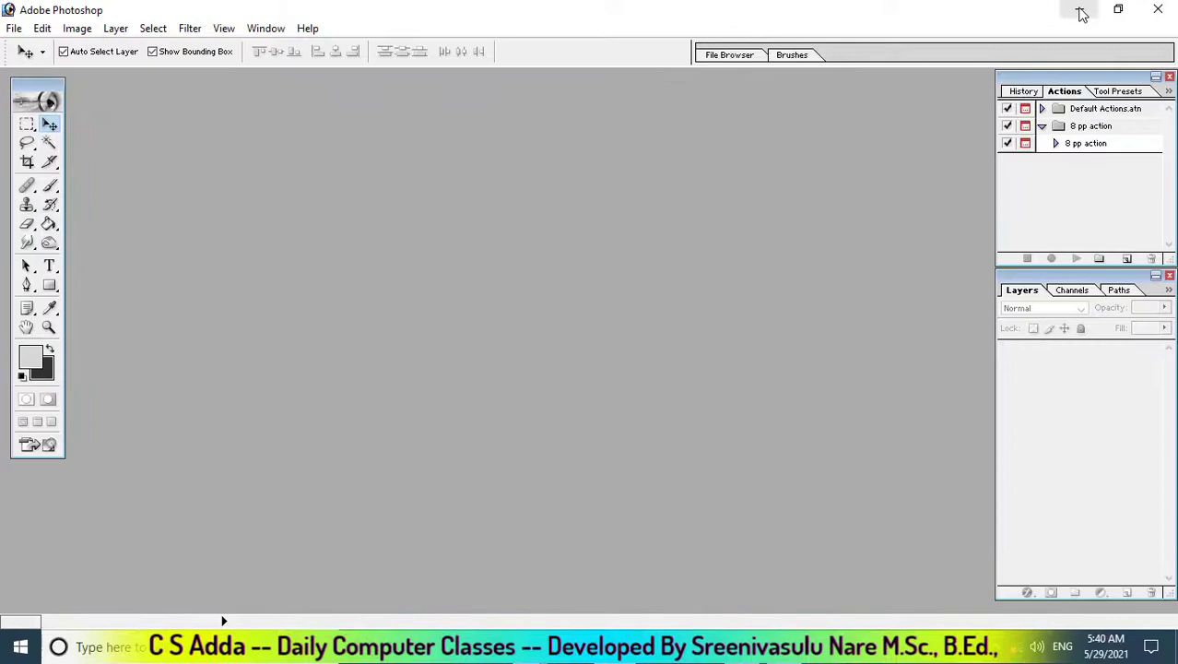
{"action": "left_click", "coordinate": [1079, 10]}
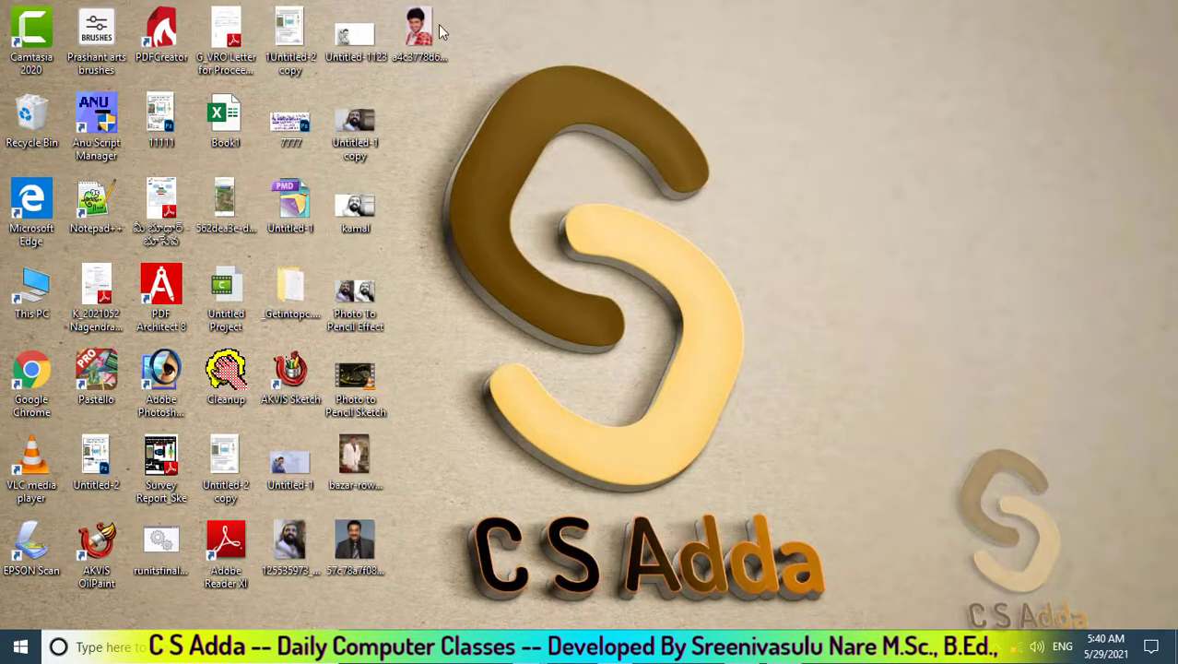
{"action": "mouse_move", "coordinate": [439, 26]}
{"action": "left_mouse_down"}
{"action": "mouse_move", "coordinate": [614, 631]}
{"action": "mouse_move", "coordinate": [578, 364]}
{"action": "left_mouse_up"}
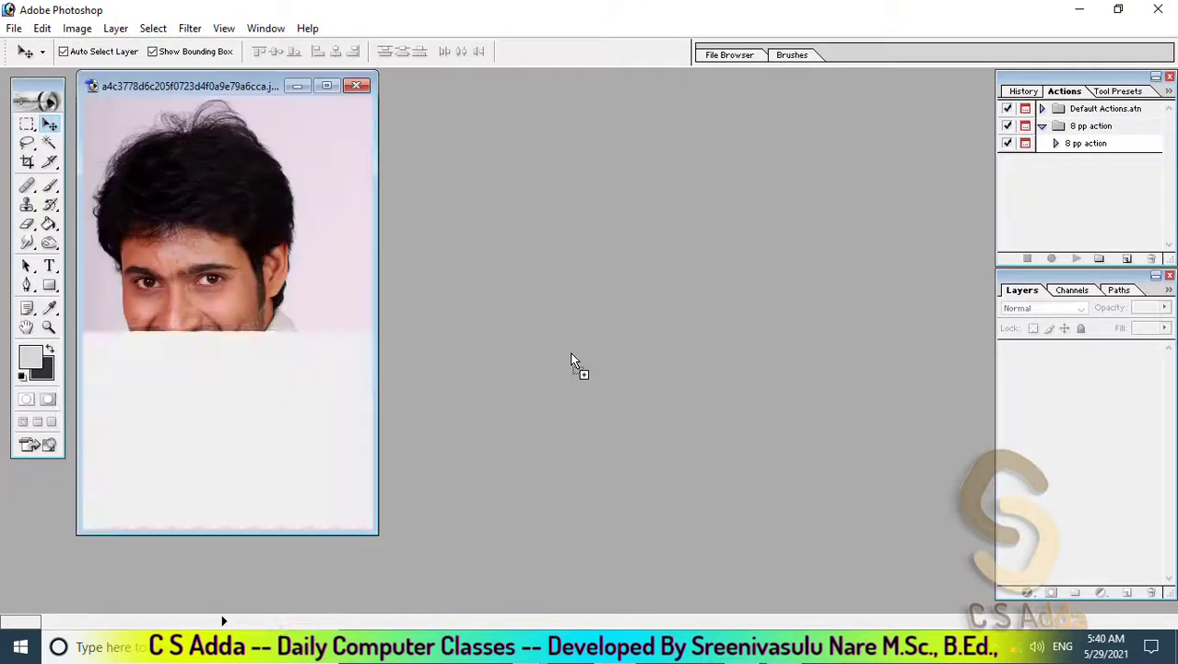
- Maximize the portrait and start the AKVIS Sketch filter past its trial splash
{"action": "left_click", "coordinate": [328, 86]}
{"action": "left_click", "coordinate": [209, 27]}
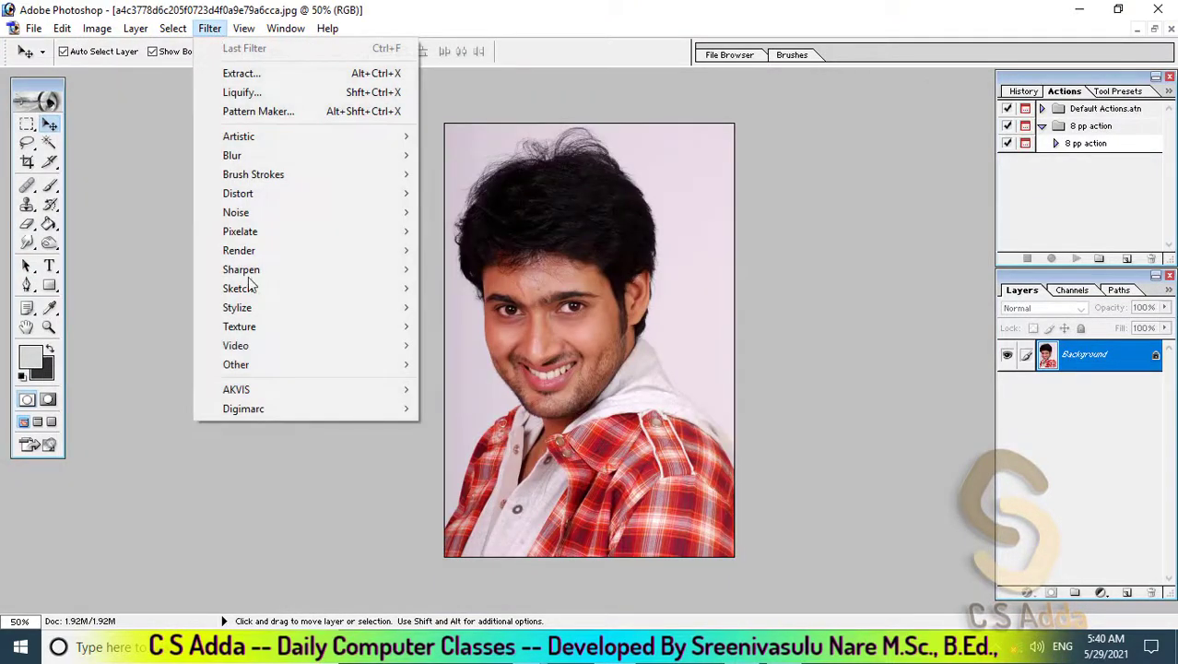
{"action": "mouse_move", "coordinate": [236, 389]}
{"action": "left_click", "coordinate": [463, 417]}
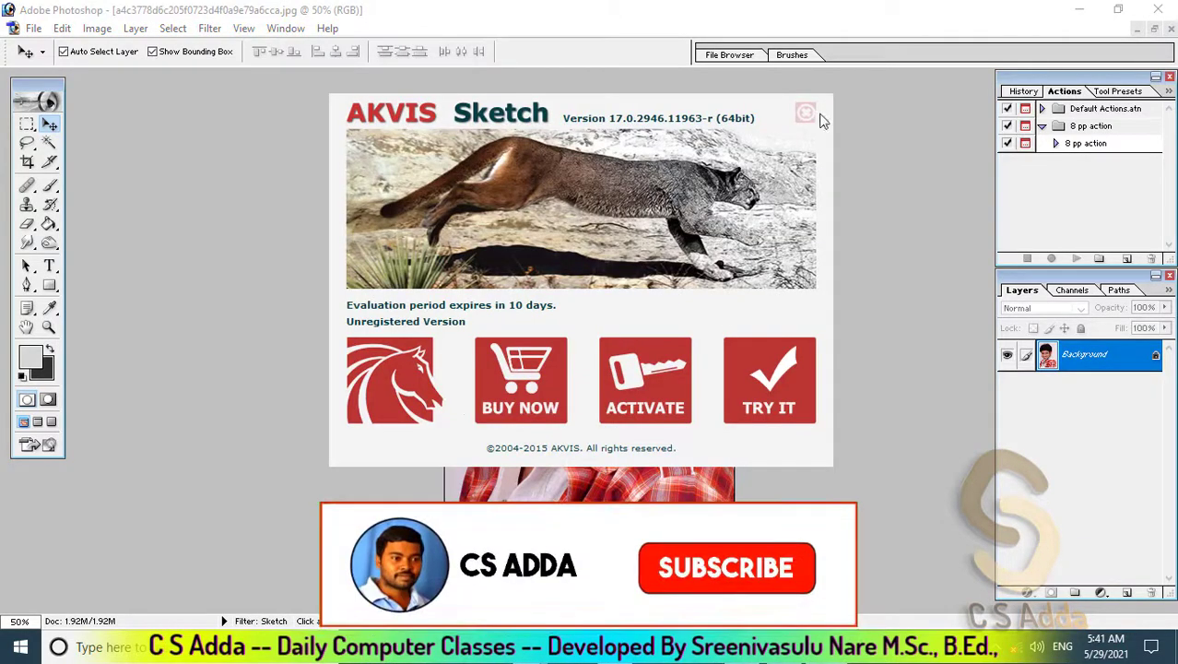
{"action": "left_click", "coordinate": [806, 114]}
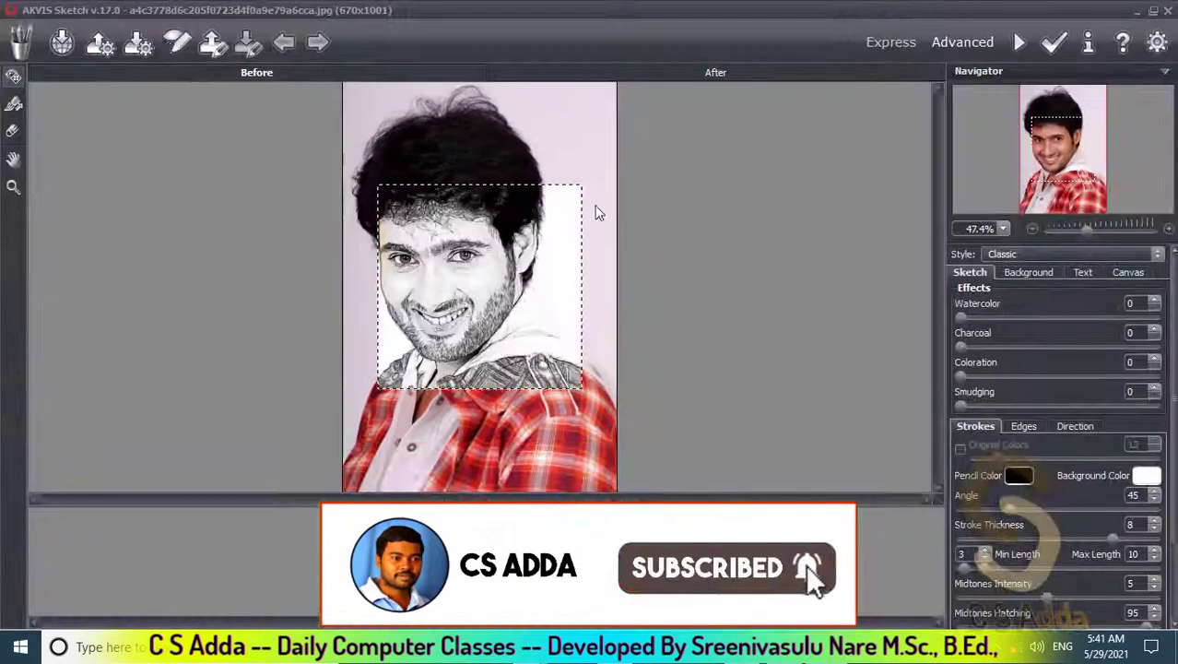
- Center the preview on the face and raise Watercolor to 37
{"action": "left_click_drag", "start_coordinate": [512, 275], "coordinate": [508, 264]}
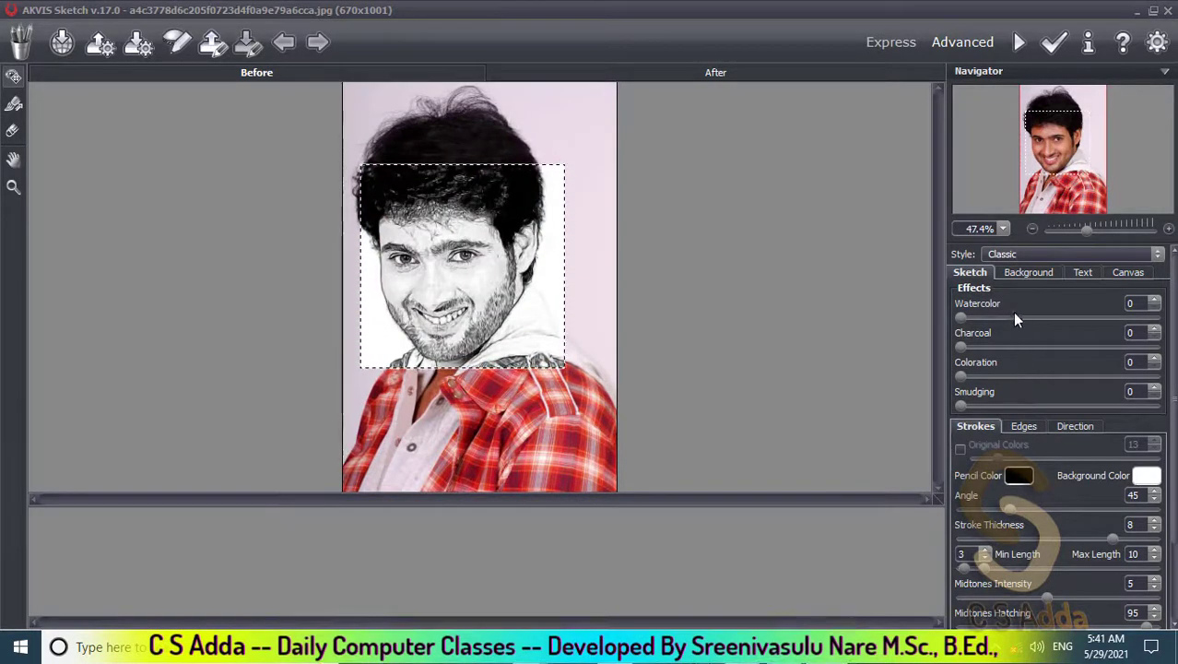
{"action": "left_click_drag", "start_coordinate": [960, 313], "coordinate": [1013, 316]}
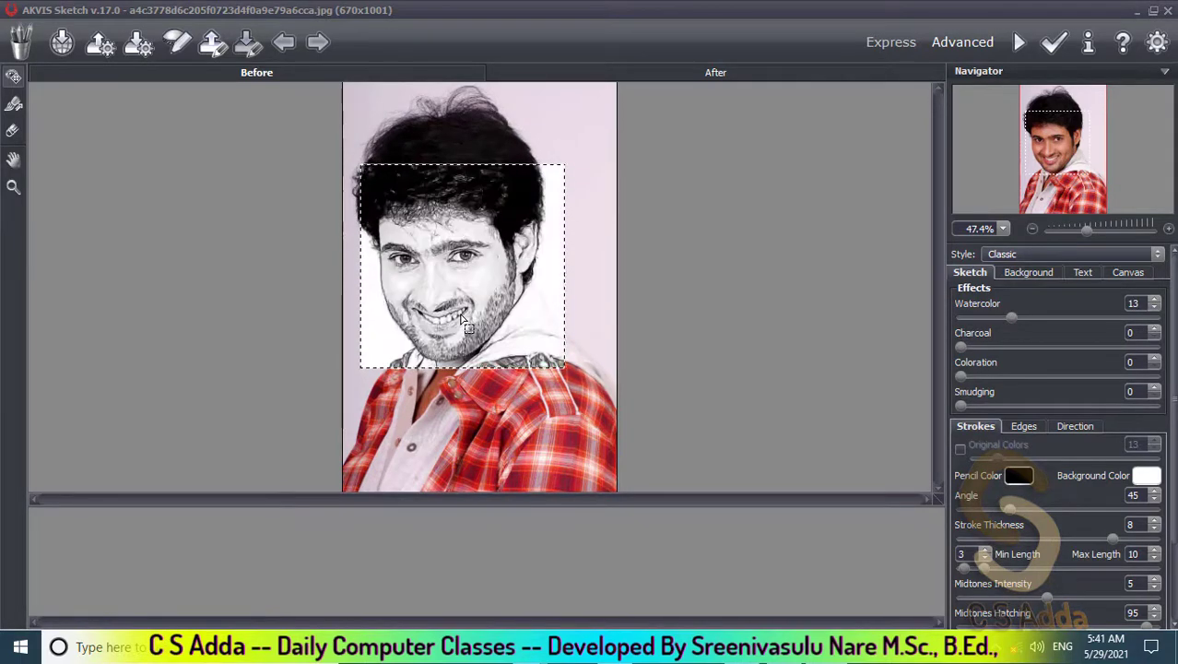
{"action": "left_click_drag", "start_coordinate": [1009, 314], "coordinate": [1104, 319]}
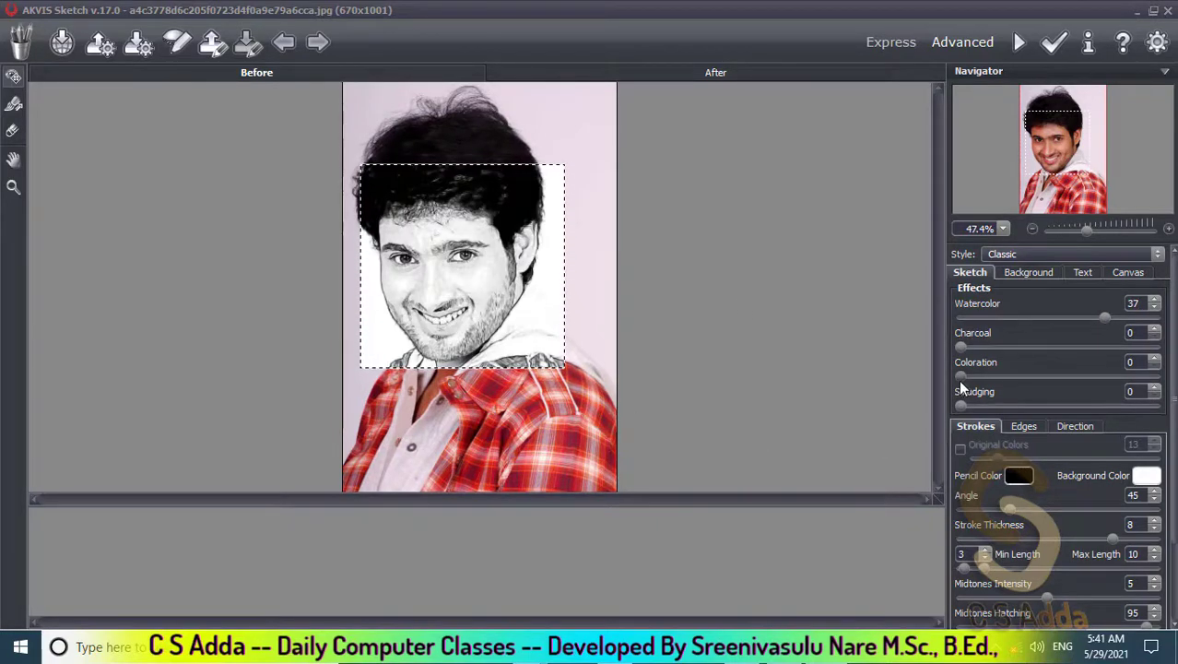
- Adjust the Sketch sliders to Coloration 15, Smudging 6 and Charcoal 5
{"action": "left_click_drag", "start_coordinate": [961, 378], "coordinate": [1051, 378]}
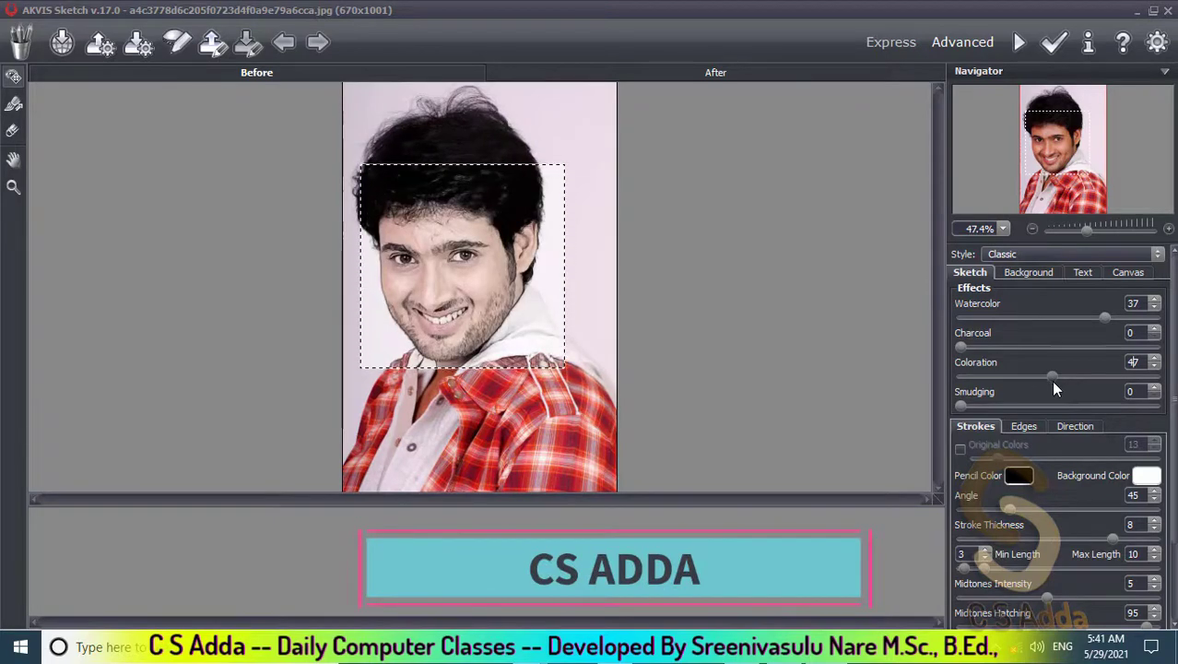
{"action": "left_click_drag", "start_coordinate": [960, 405], "coordinate": [998, 404]}
{"action": "left_click_drag", "start_coordinate": [1050, 377], "coordinate": [1098, 377]}
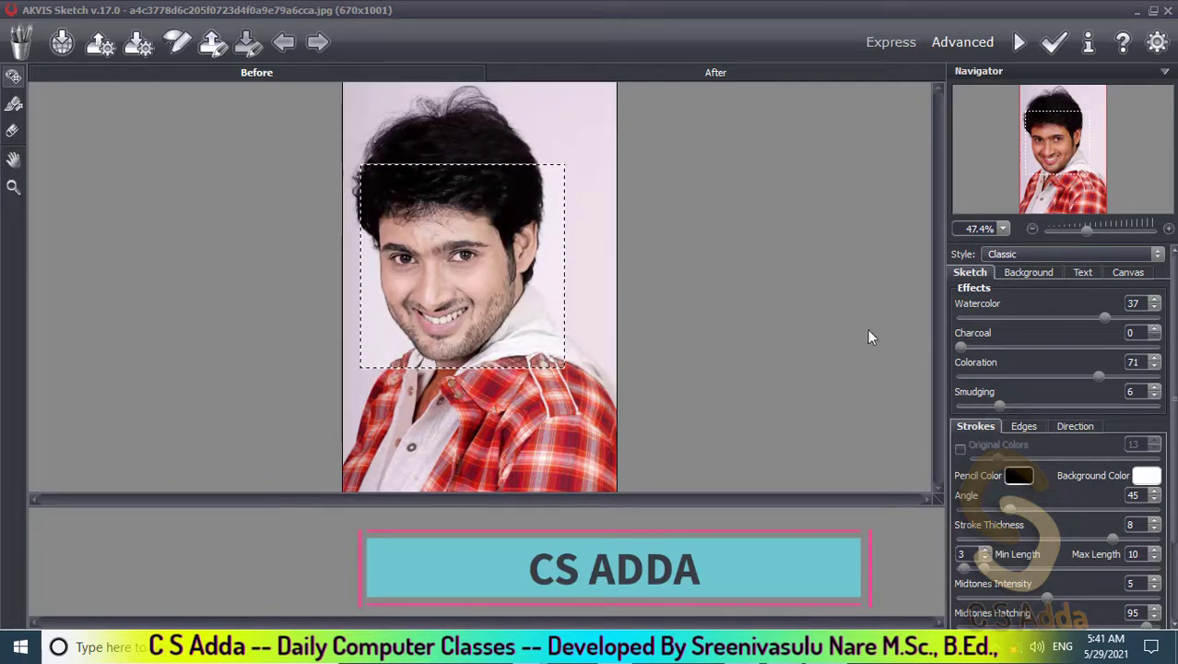
{"action": "left_click_drag", "start_coordinate": [996, 348], "coordinate": [1056, 348]}
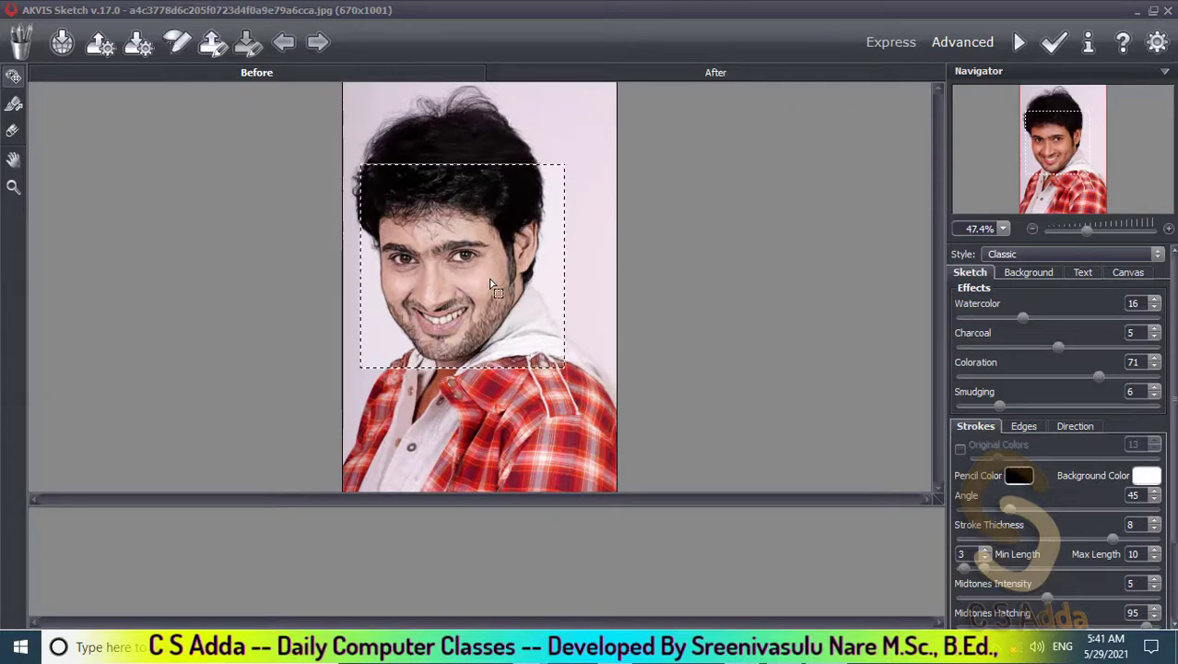
{"action": "left_click_drag", "start_coordinate": [1096, 376], "coordinate": [1159, 378]}
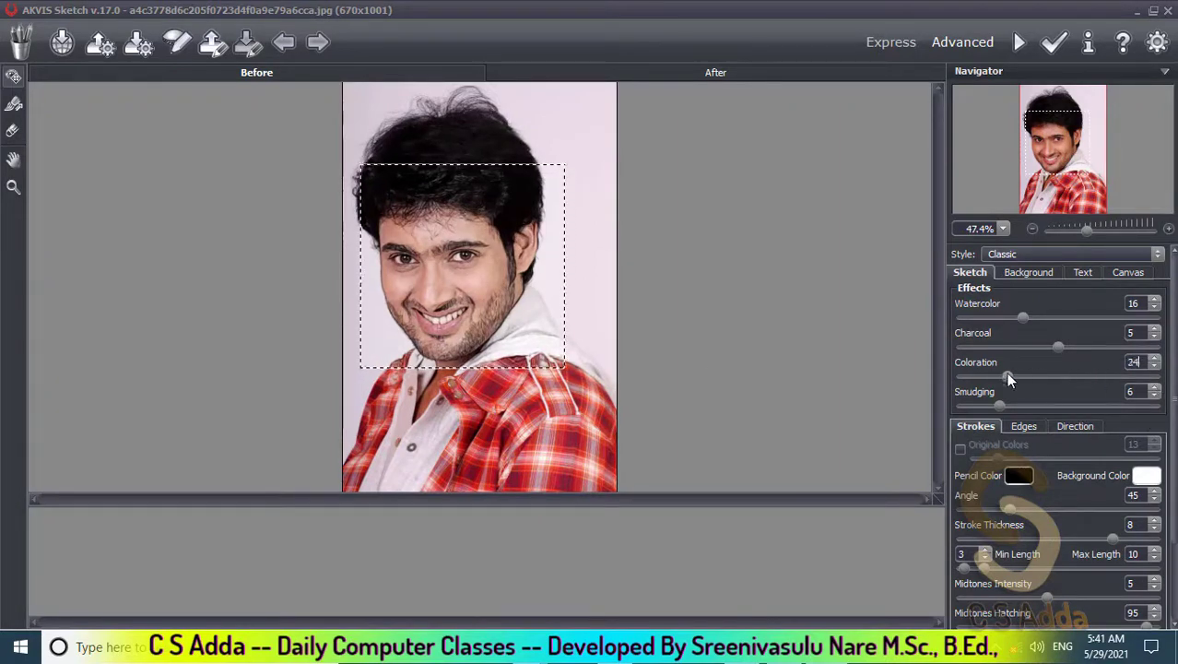
{"action": "left_click_drag", "start_coordinate": [961, 376], "coordinate": [992, 377]}
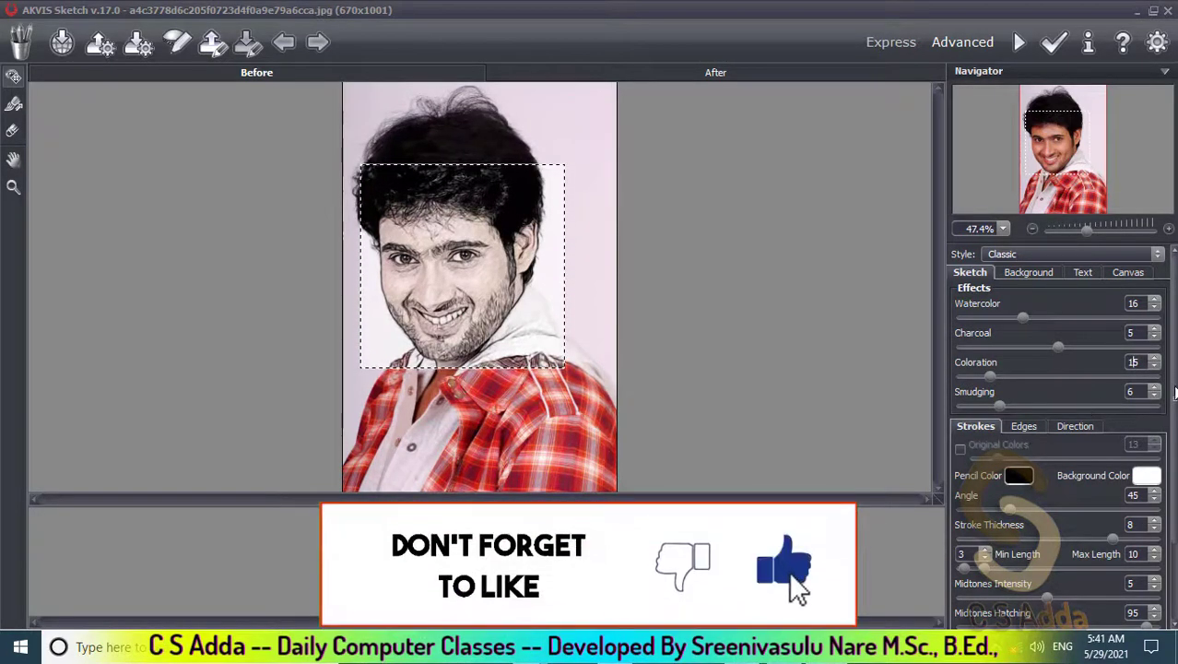
{"action": "scroll", "coordinate": [1175, 472], "scroll_direction": "down", "scroll_amount": 3}
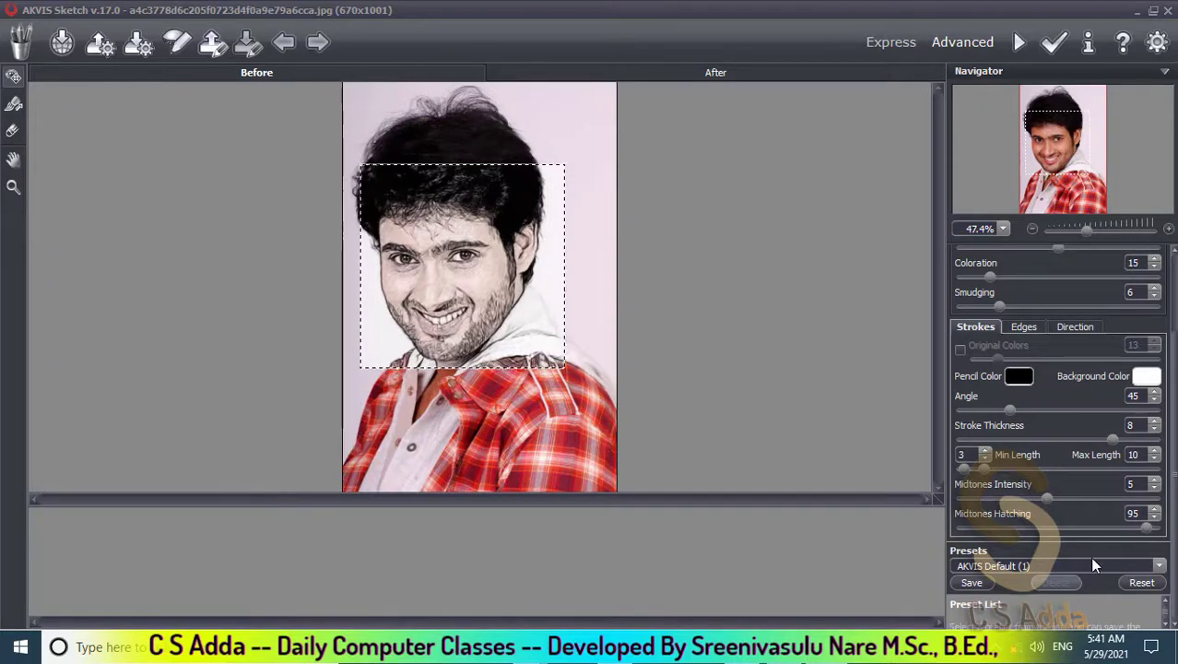
- Compare the After preview, apply the sketch, and zoom in and out to inspect the portrait
{"action": "left_click", "coordinate": [517, 287]}
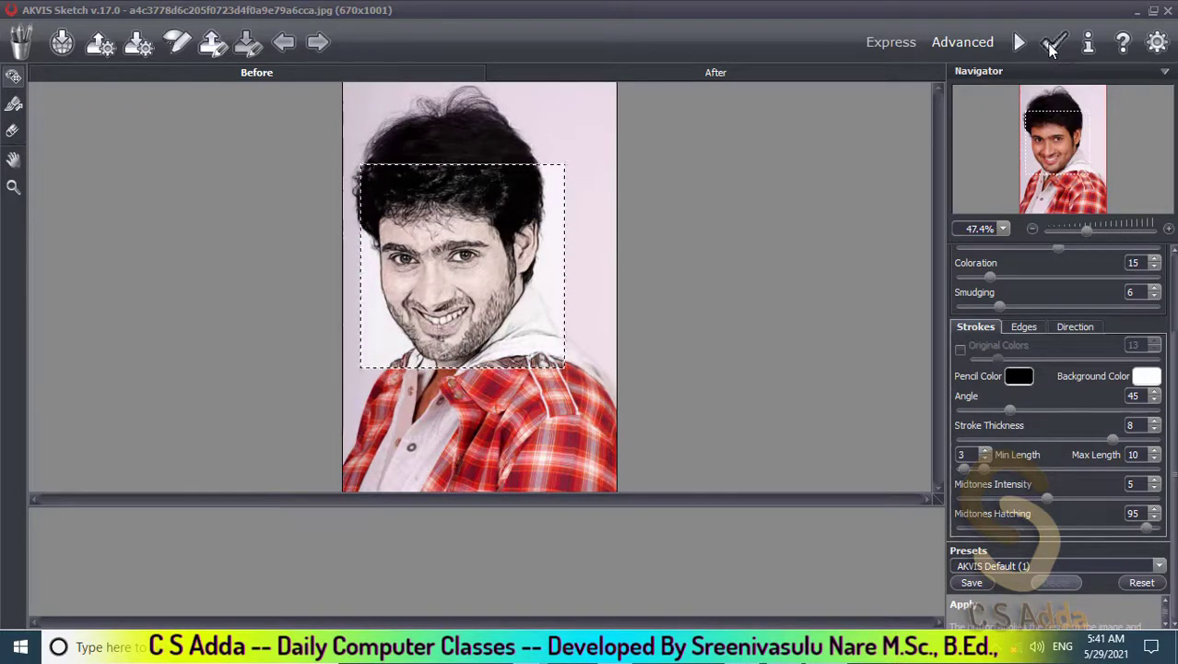
{"action": "left_click", "coordinate": [1051, 48]}
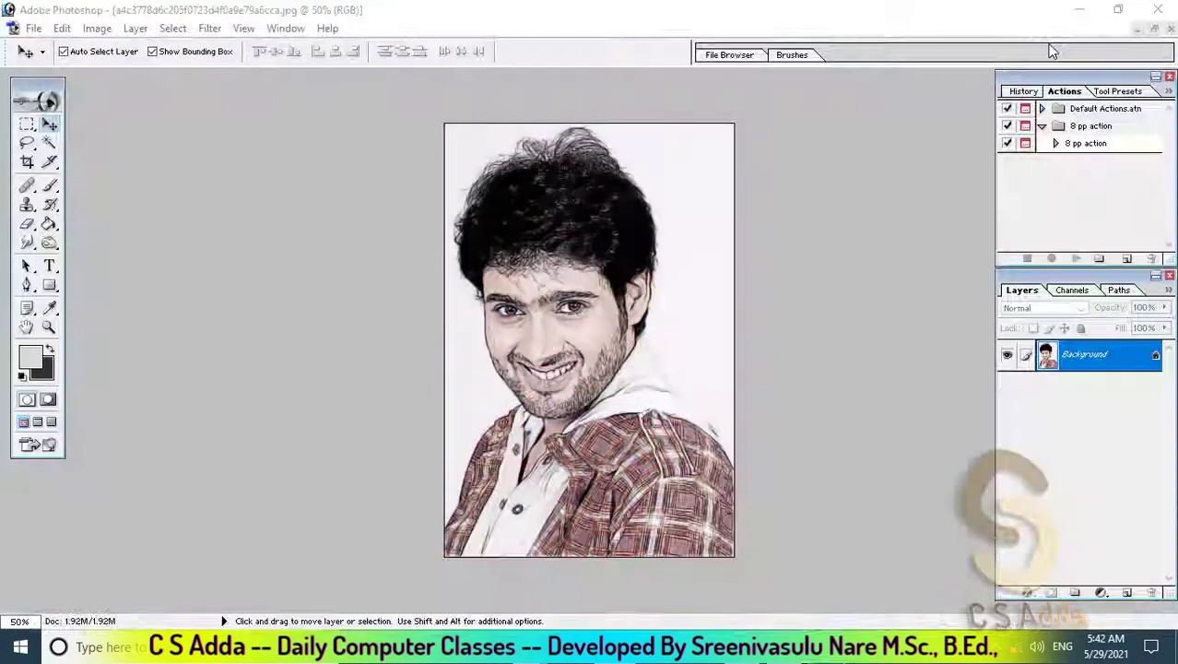
{"action": "key", "text": "ctrl+plus"}
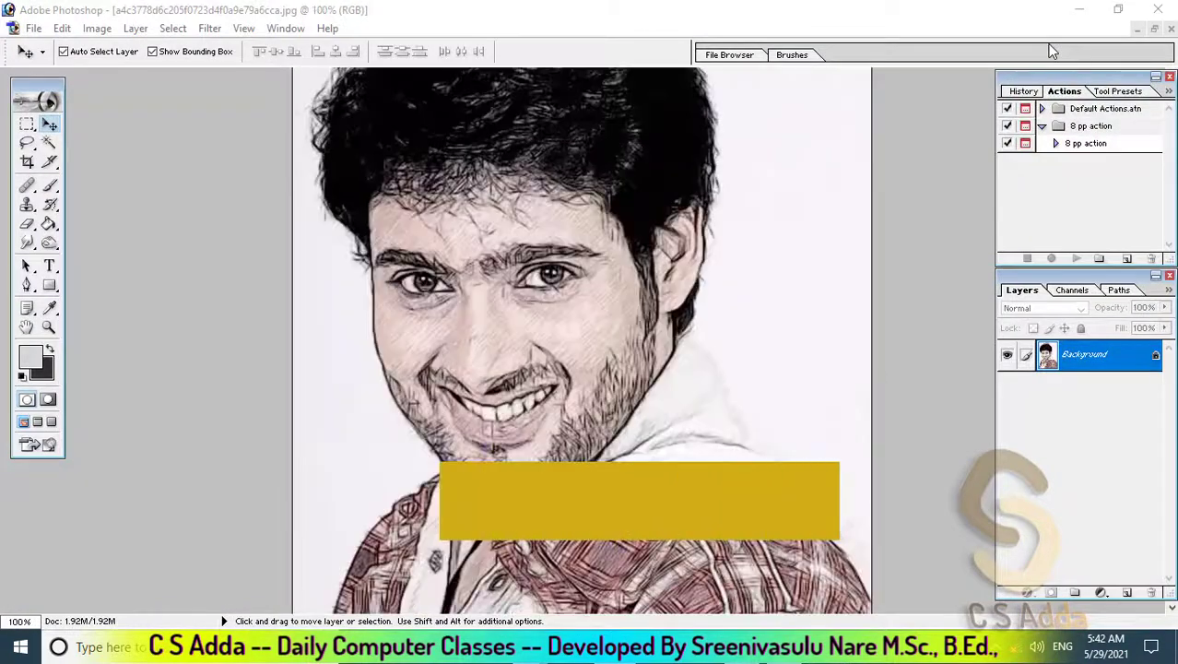
{"action": "key", "text": "ctrl+minus"}
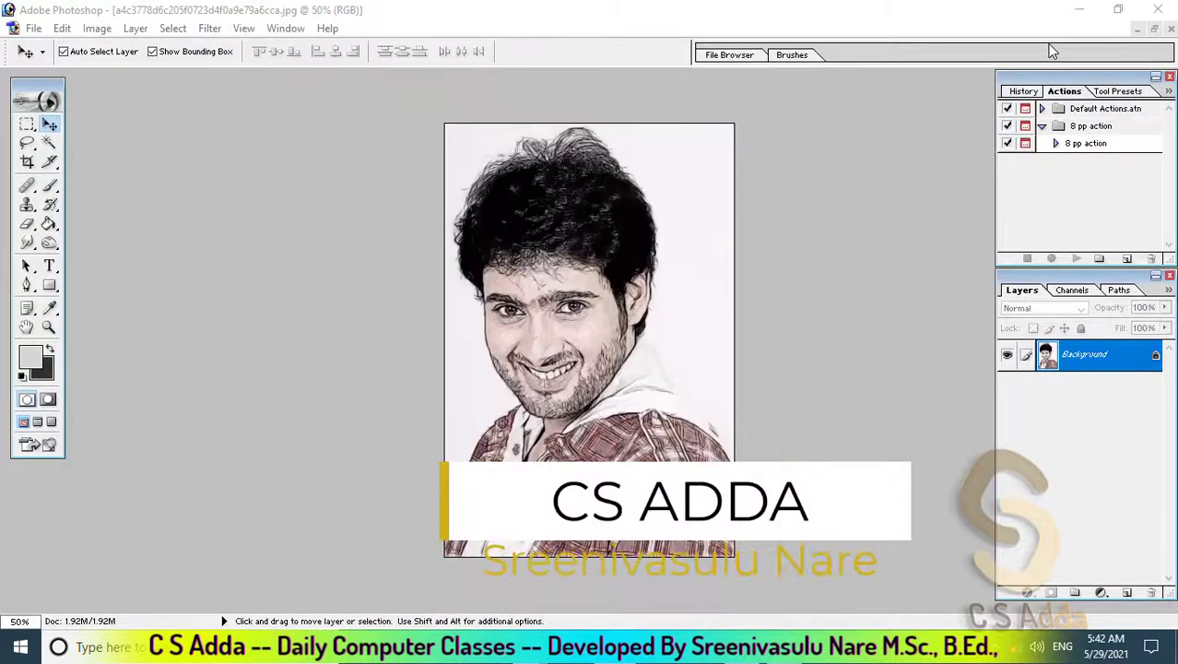
- Open the grey-suited man's photo maximized and launch AKVIS Sketch on it
{"action": "left_click", "coordinate": [1080, 12]}
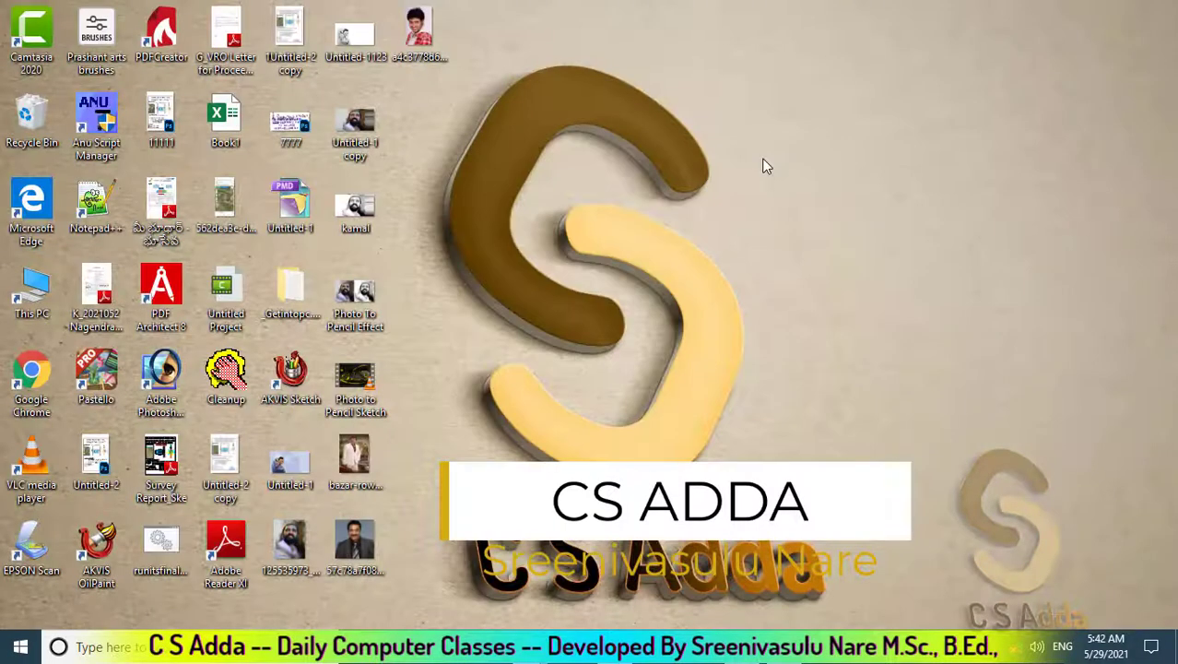
{"action": "mouse_move", "coordinate": [355, 544]}
{"action": "left_mouse_down"}
{"action": "mouse_move", "coordinate": [632, 595]}
{"action": "mouse_move", "coordinate": [684, 336]}
{"action": "left_mouse_up"}
{"action": "left_click", "coordinate": [414, 93]}
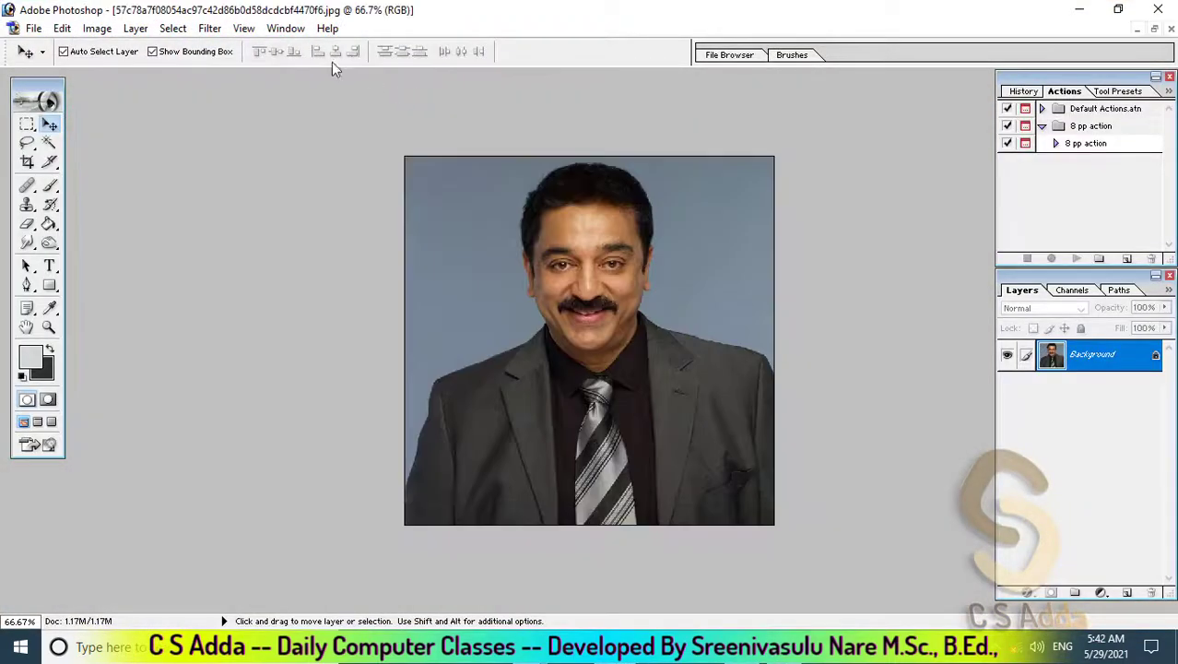
{"action": "left_click", "coordinate": [209, 28]}
{"action": "mouse_move", "coordinate": [236, 389]}
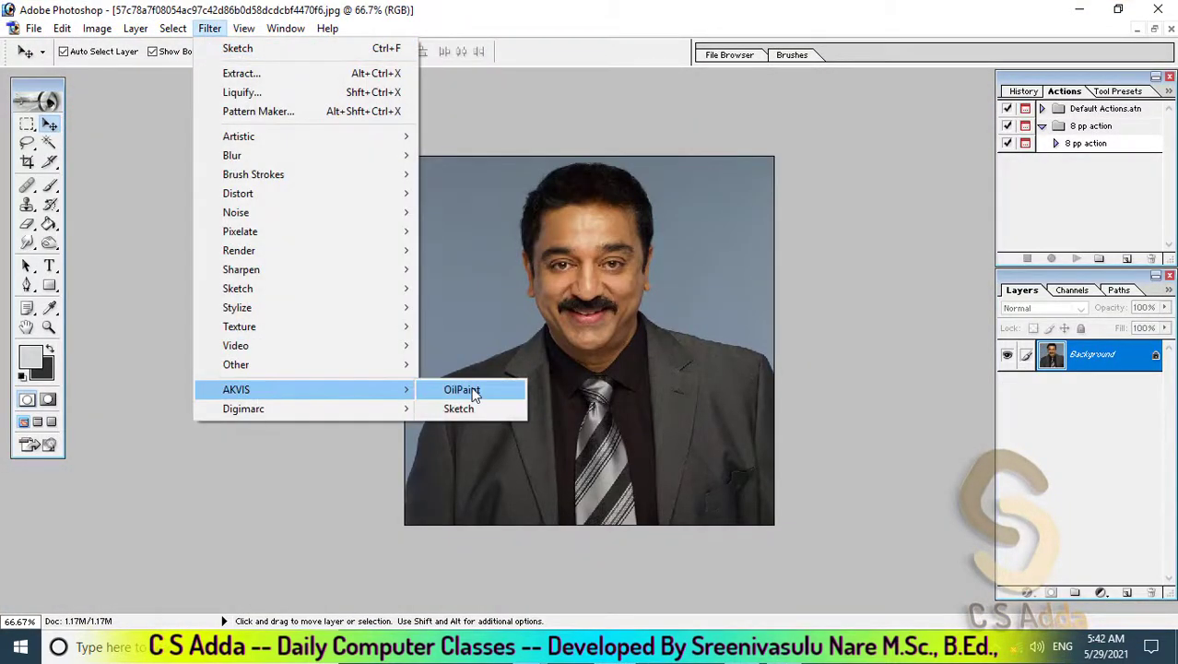
{"action": "left_click", "coordinate": [467, 406]}
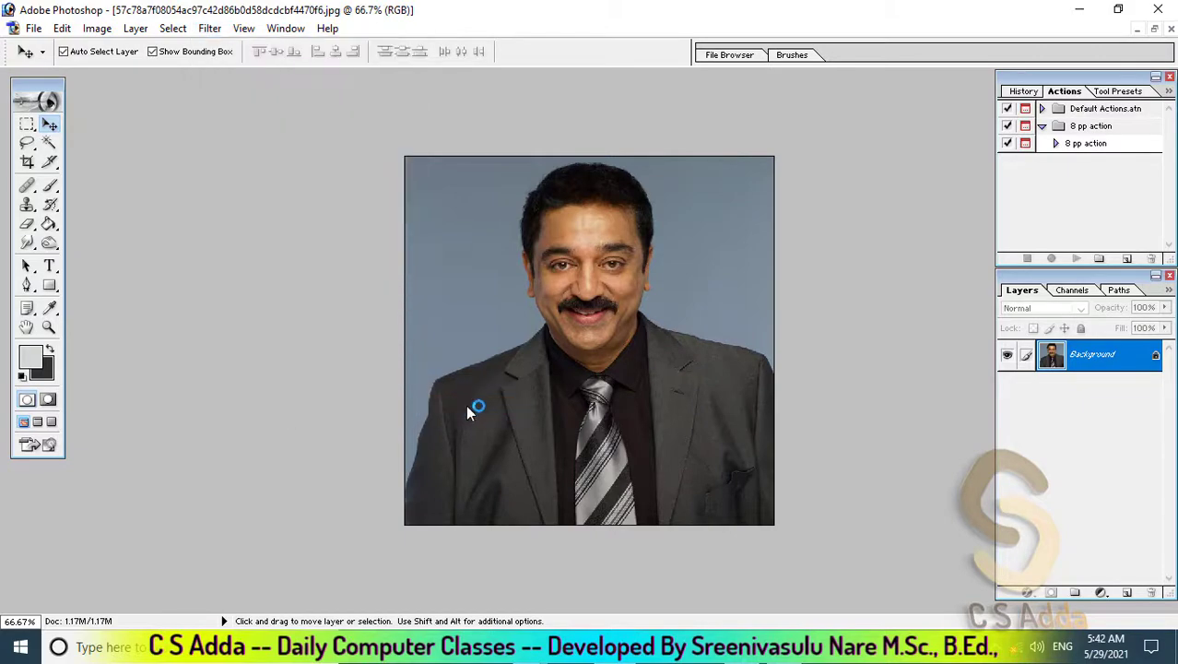
{"action": "left_click", "coordinate": [805, 113]}
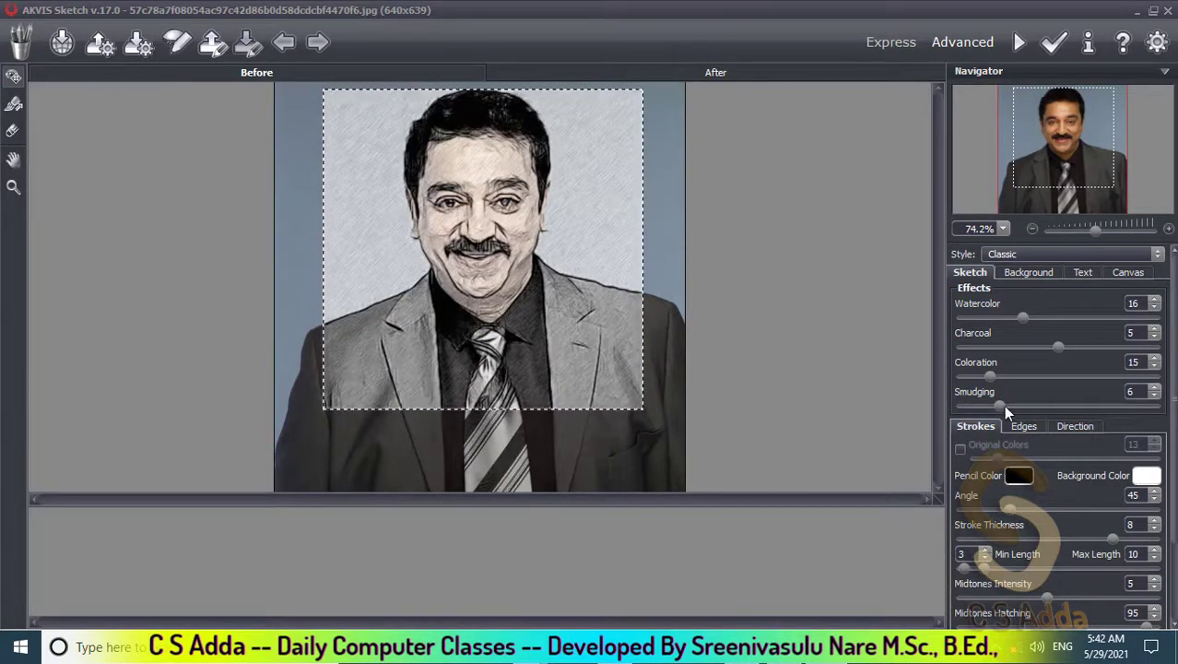
- Apply the sketch with Coloration 46, then open bazar-rowdy100.jpg in Photoshop
{"action": "left_click_drag", "start_coordinate": [991, 380], "coordinate": [1053, 378]}
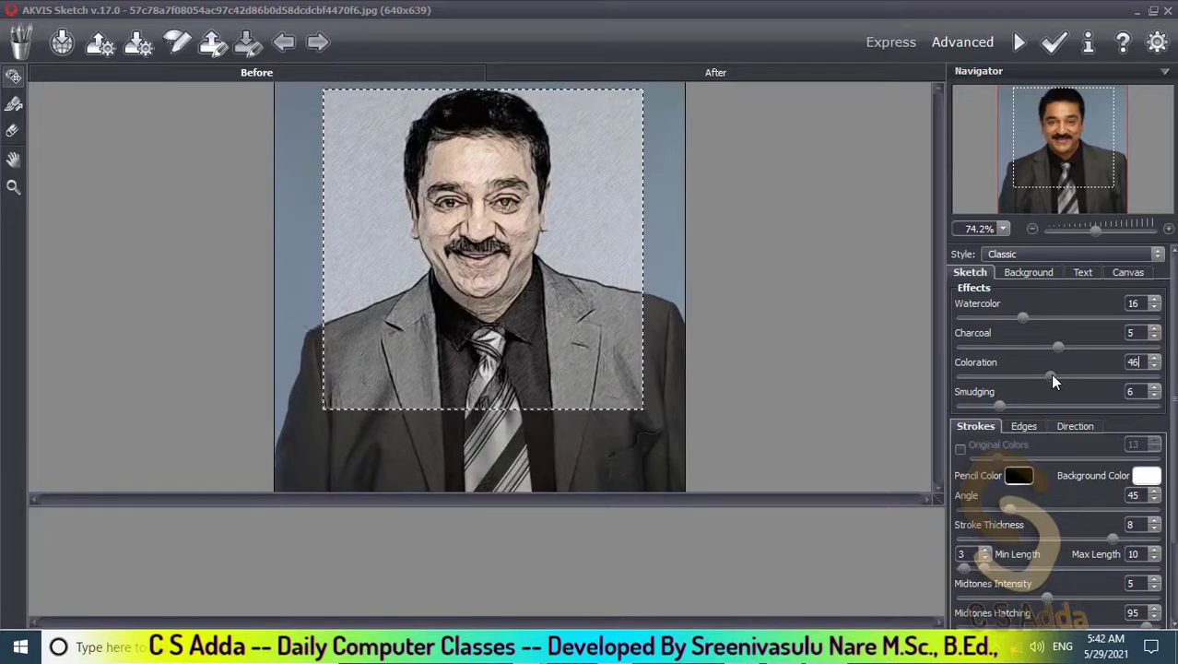
{"action": "left_click", "coordinate": [1053, 44]}
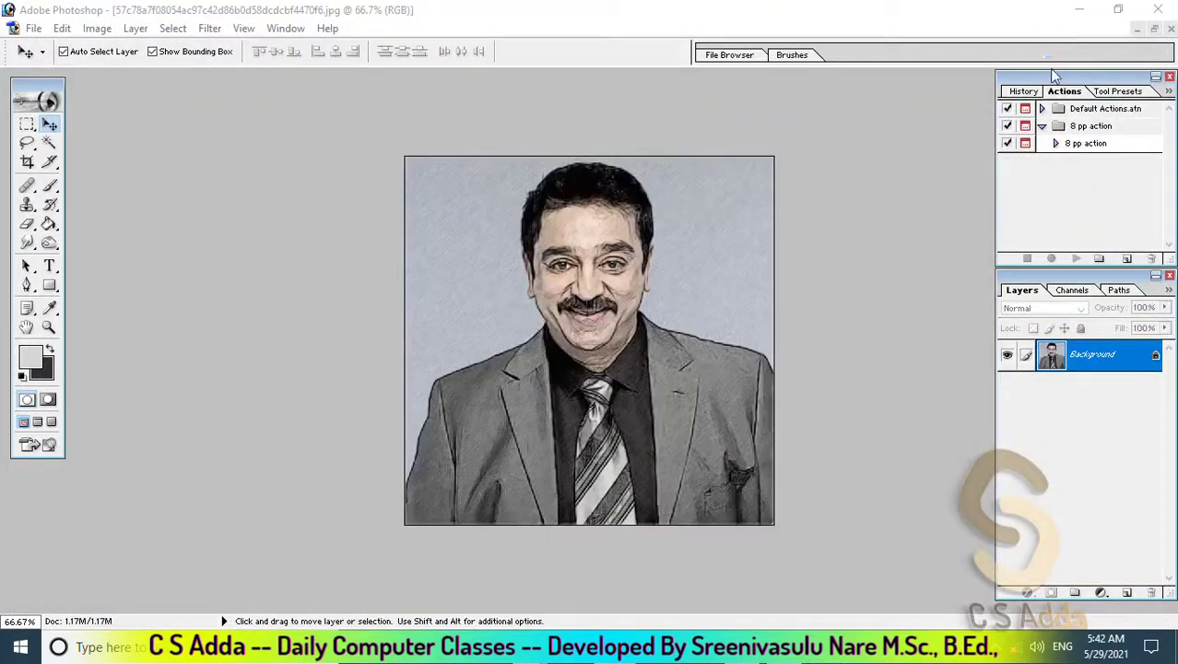
{"action": "left_click", "coordinate": [1080, 9]}
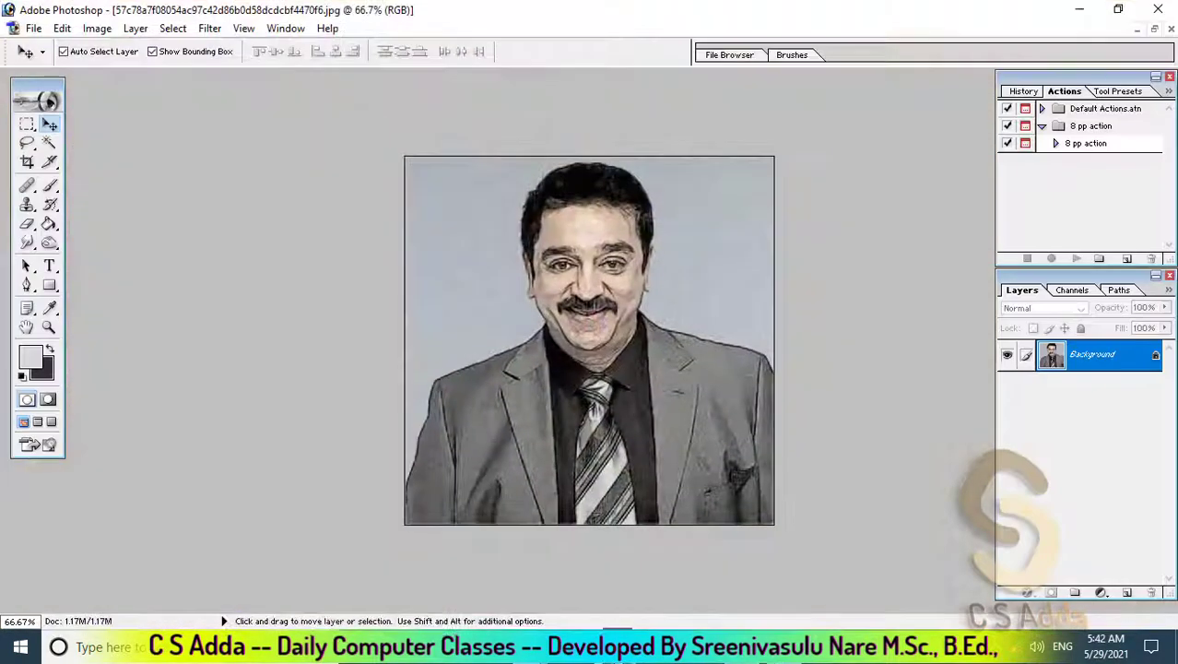
{"action": "left_click_drag", "start_coordinate": [355, 468], "coordinate": [612, 314]}
- Maximize bazar-rowdy100.jpg and start AKVIS Sketch past its trial splash
{"action": "left_click", "coordinate": [330, 102]}
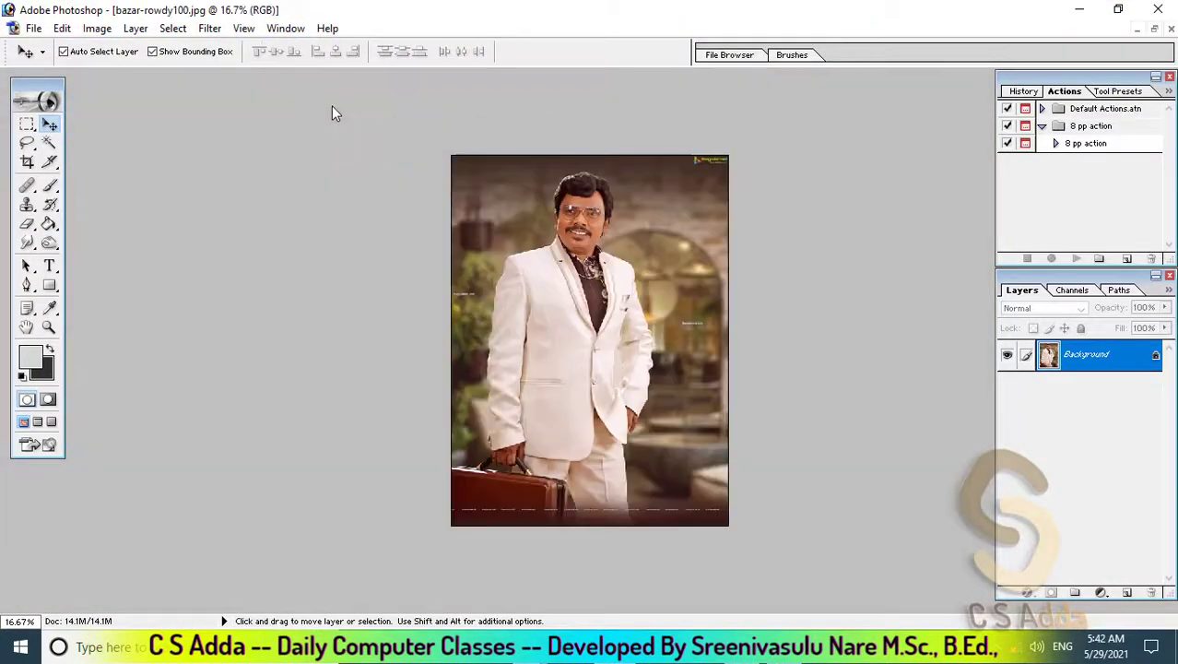
{"action": "left_click", "coordinate": [209, 28]}
{"action": "mouse_move", "coordinate": [243, 408]}
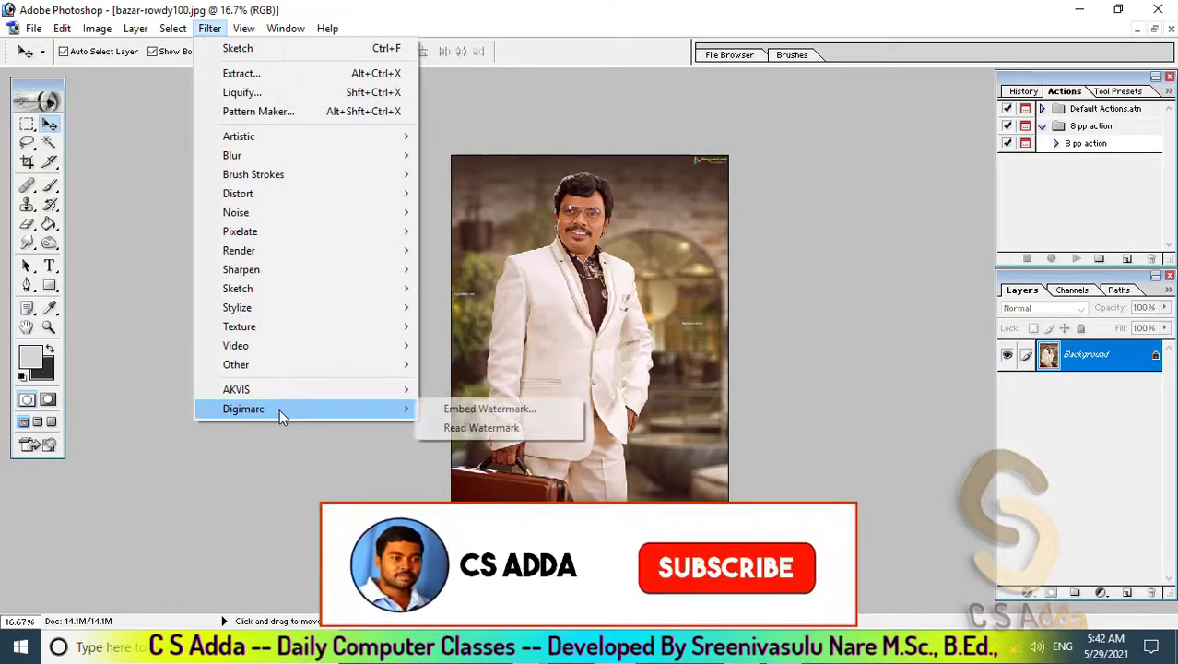
{"action": "left_click", "coordinate": [478, 408]}
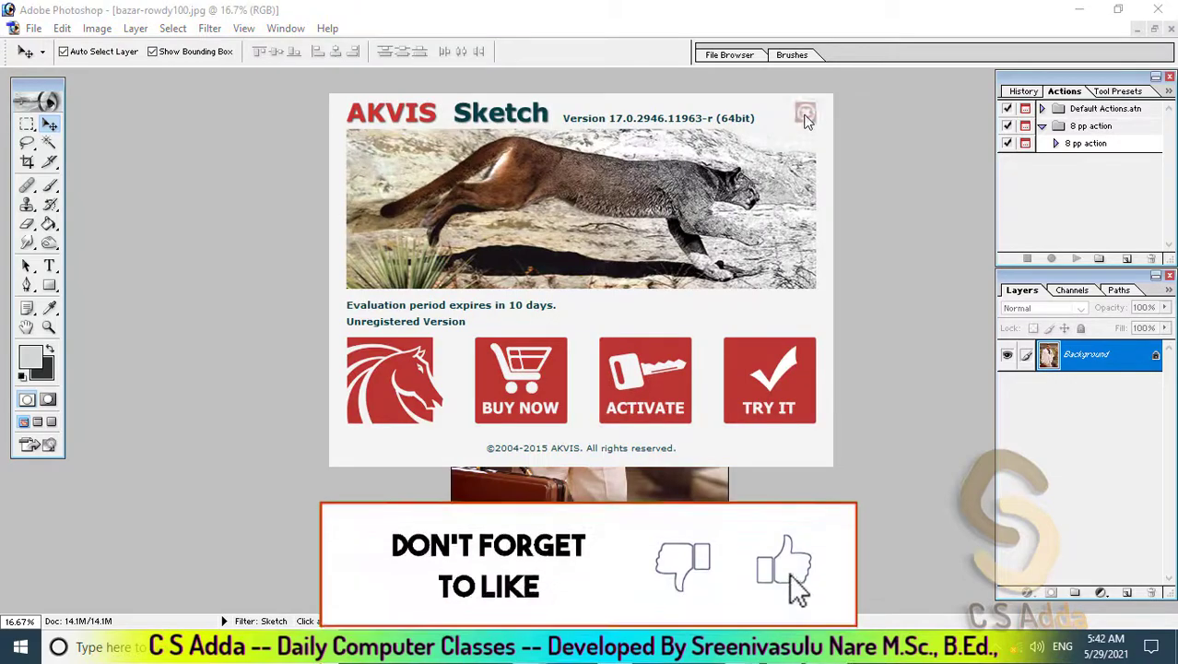
{"action": "left_click", "coordinate": [768, 393]}
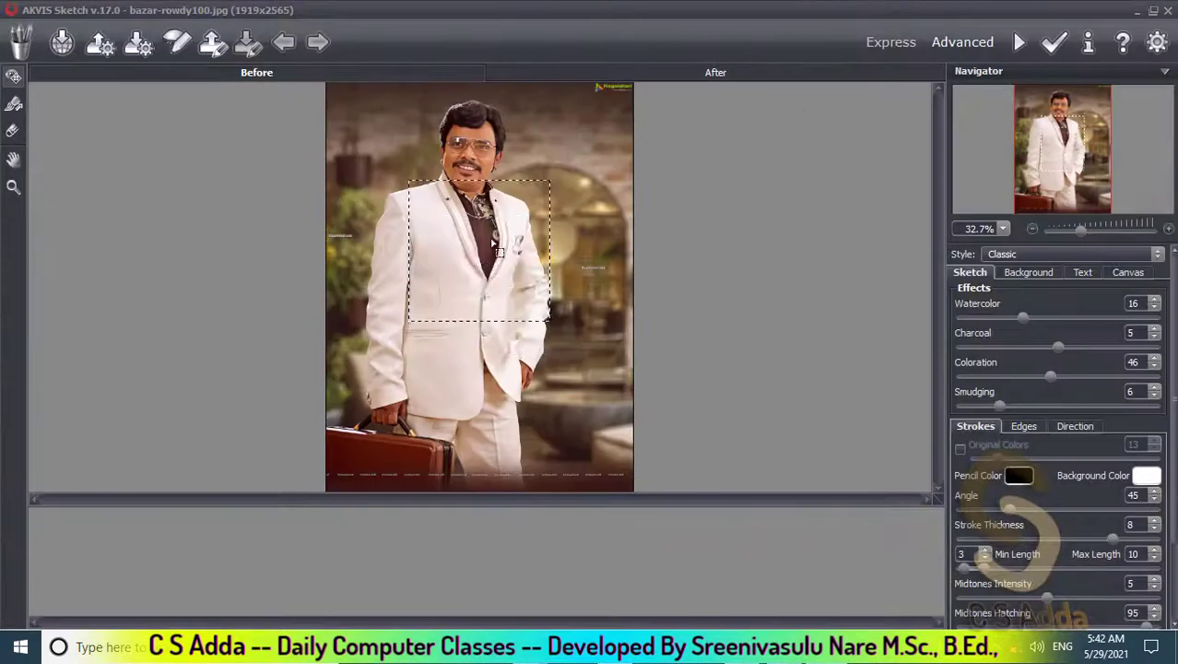
- View the preview at 100%, pan to the man's face, and set Watercolor to 50
{"action": "key", "text": "ctrl+alt+0"}
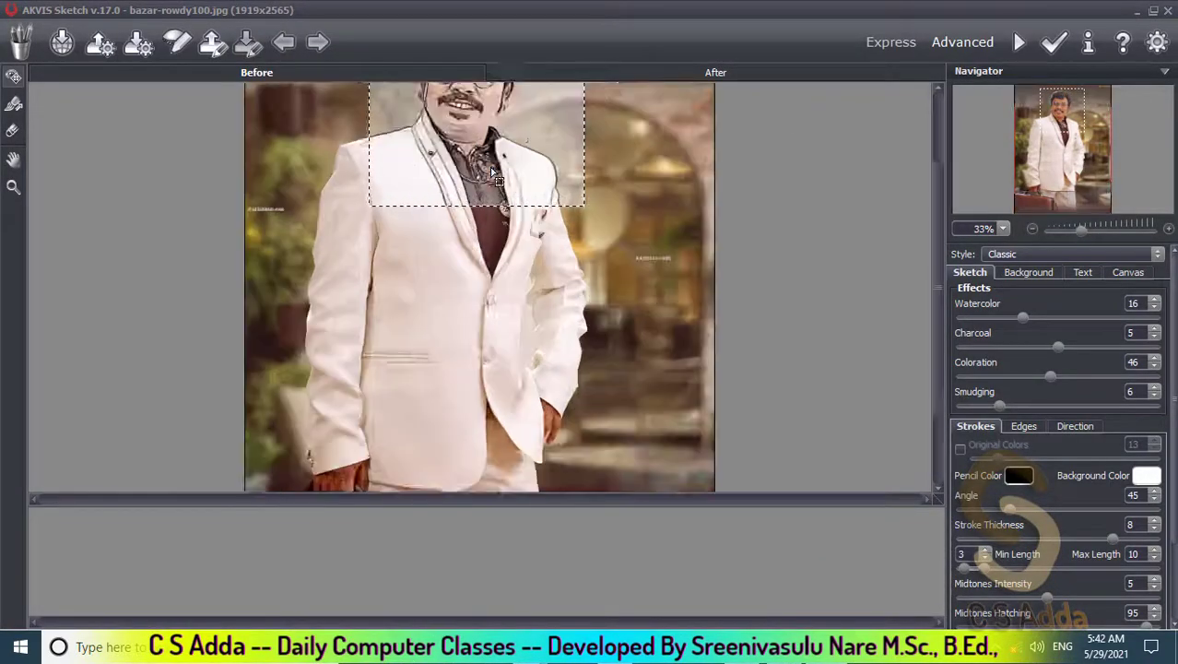
{"action": "left_click_drag", "start_coordinate": [491, 175], "coordinate": [488, 357]}
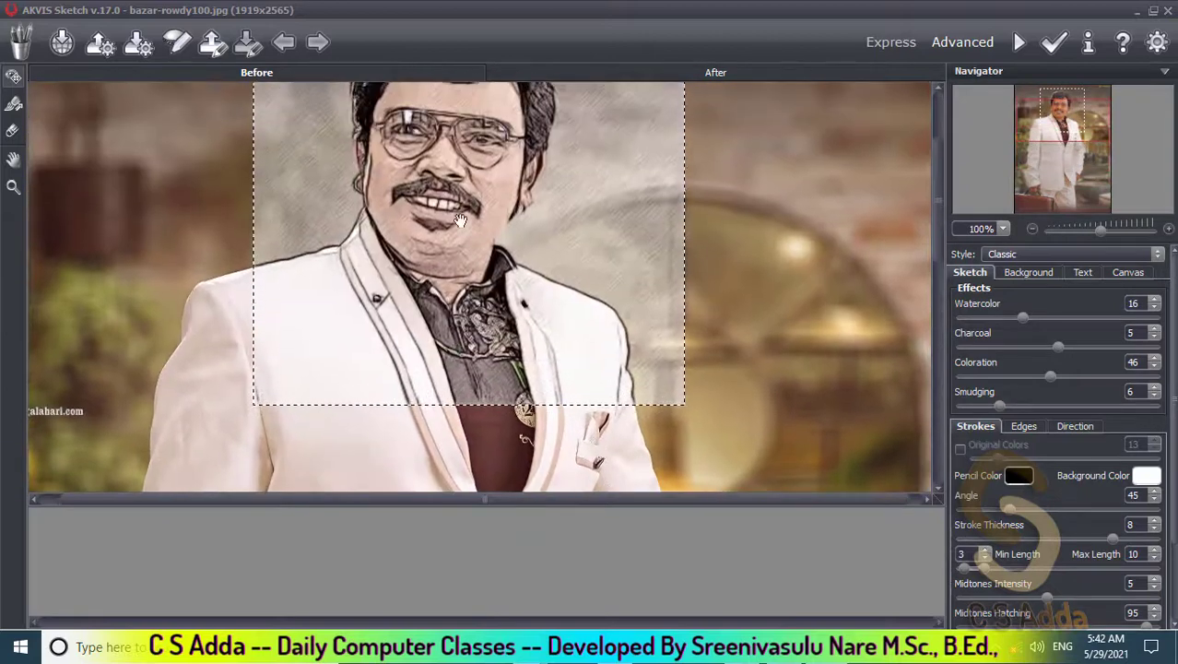
{"action": "scroll", "coordinate": [488, 358], "scroll_direction": "down", "scroll_amount": 2}
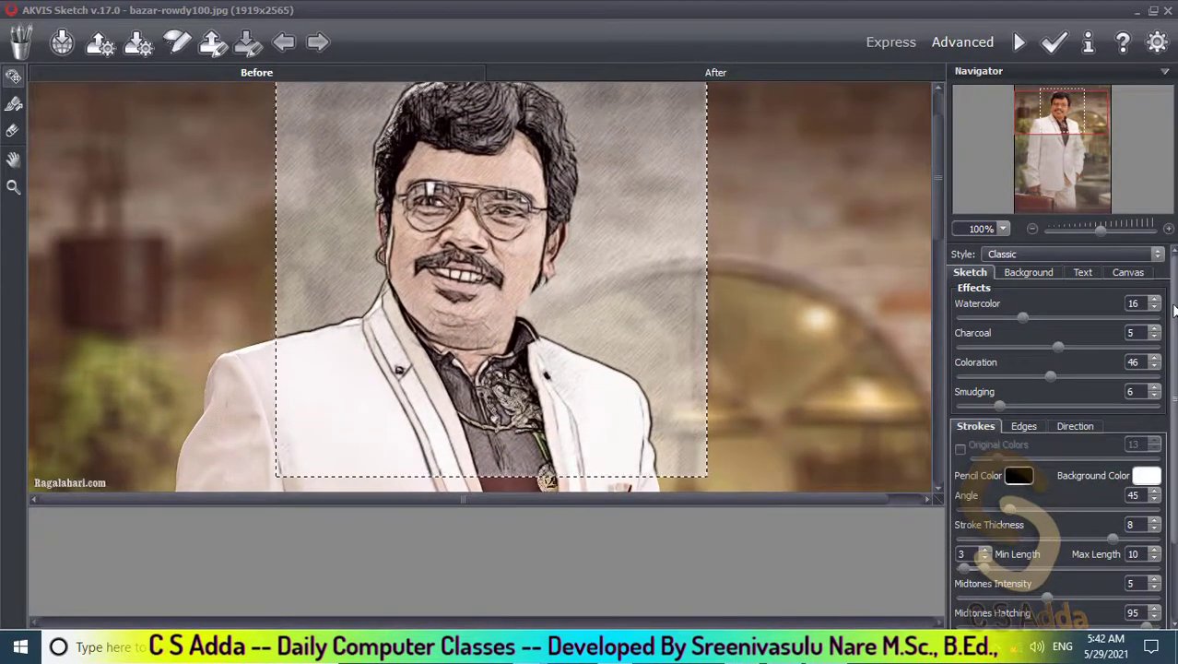
{"action": "mouse_move", "coordinate": [1021, 316]}
{"action": "left_mouse_down"}
{"action": "mouse_move", "coordinate": [959, 315]}
{"action": "mouse_move", "coordinate": [1154, 316]}
{"action": "left_mouse_up"}
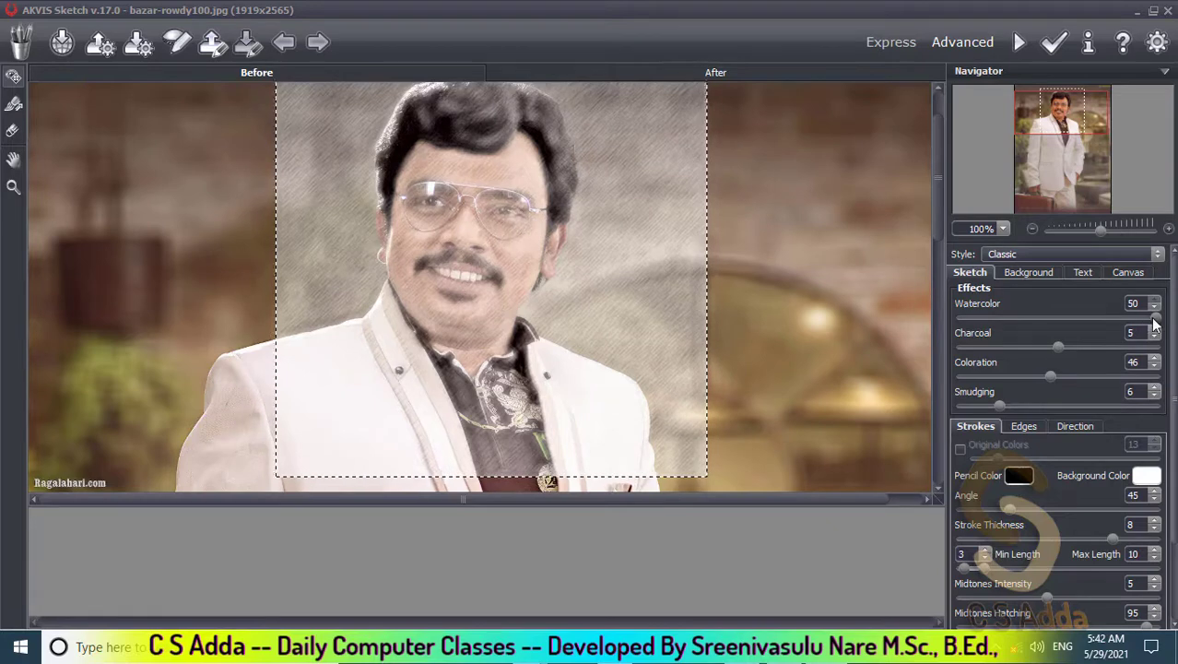
- Drag Watercolor to 19, Charcoal to 0, Coloration to 66, and settle Smudging at 13
{"action": "left_click_drag", "start_coordinate": [1095, 318], "coordinate": [1036, 319]}
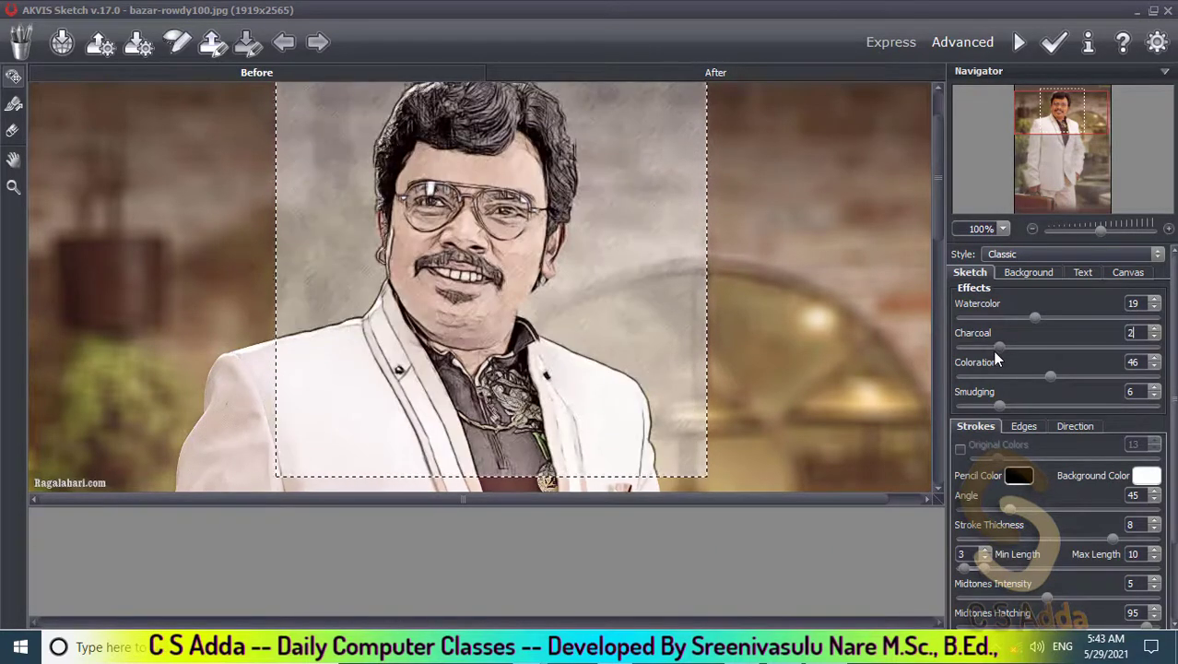
{"action": "left_click_drag", "start_coordinate": [995, 357], "coordinate": [967, 355]}
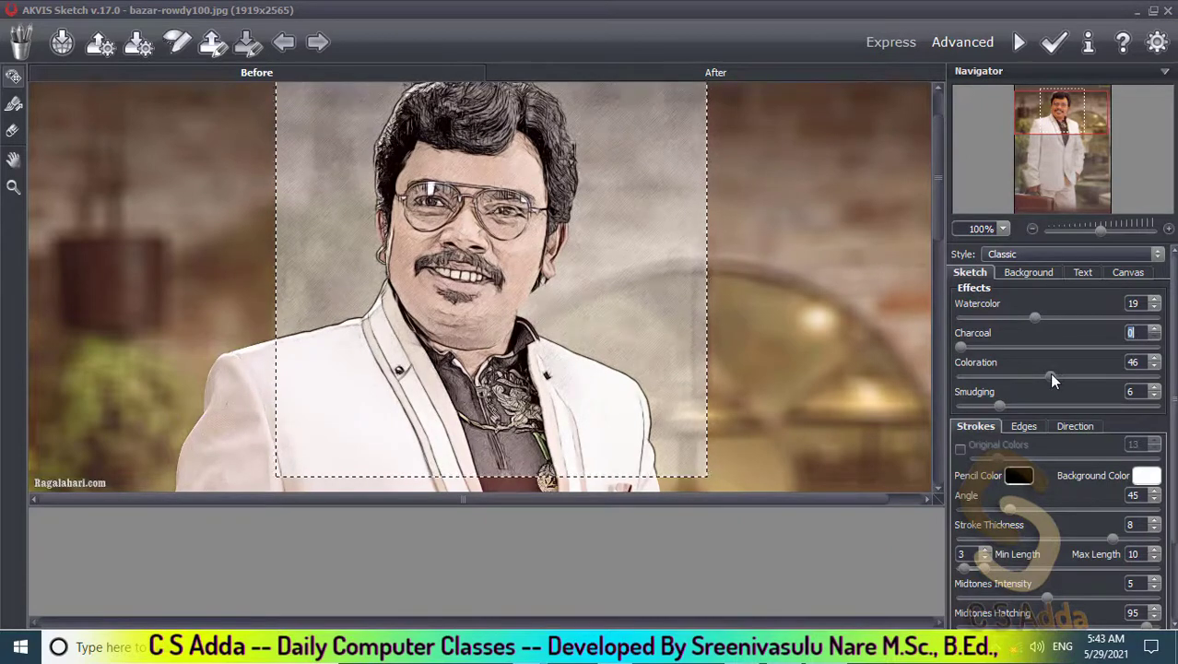
{"action": "left_click_drag", "start_coordinate": [1049, 375], "coordinate": [1104, 378]}
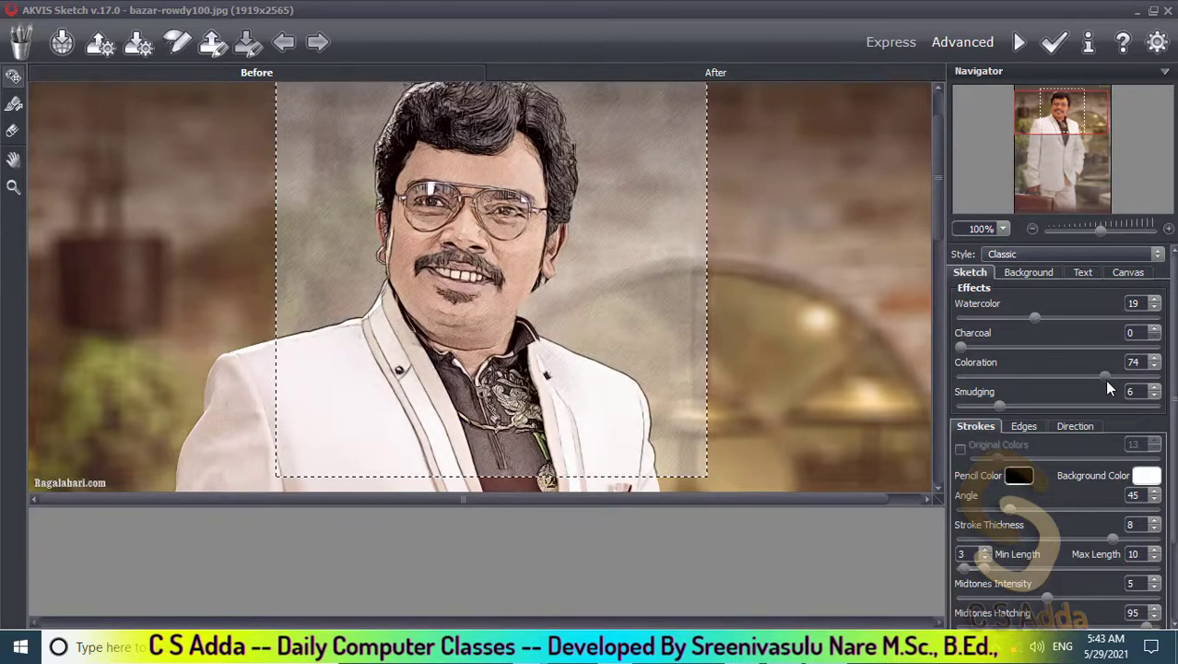
{"action": "left_click_drag", "start_coordinate": [1107, 383], "coordinate": [1153, 383]}
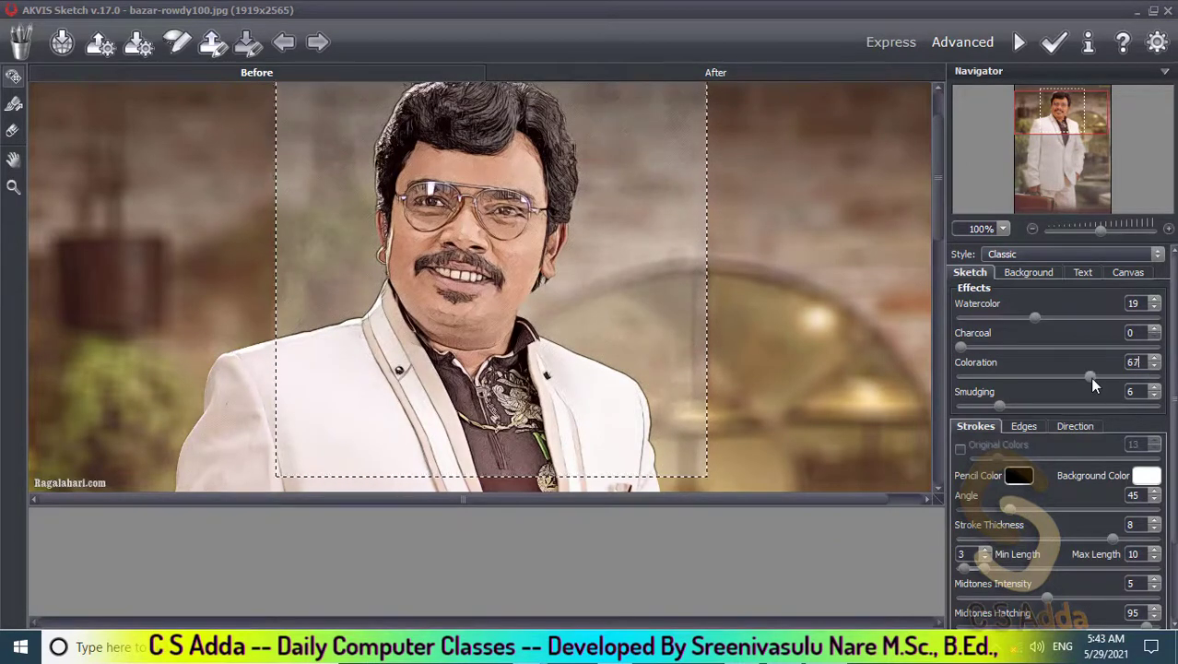
{"action": "left_click_drag", "start_coordinate": [1089, 376], "coordinate": [1088, 376]}
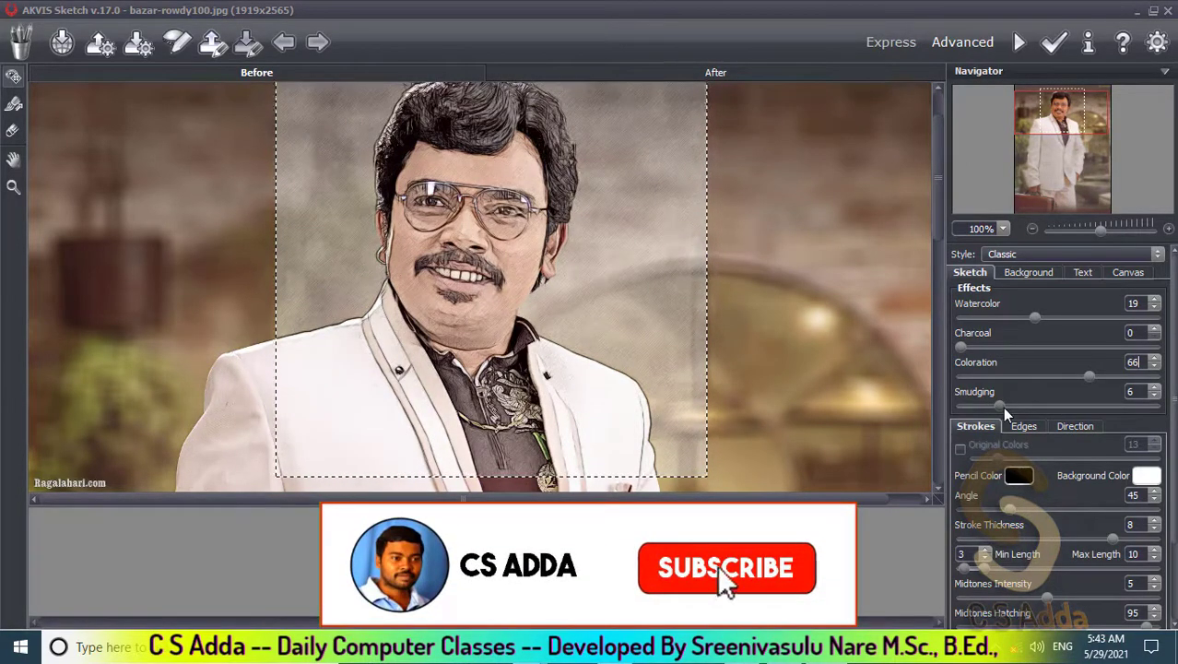
{"action": "left_click_drag", "start_coordinate": [999, 406], "coordinate": [1156, 406]}
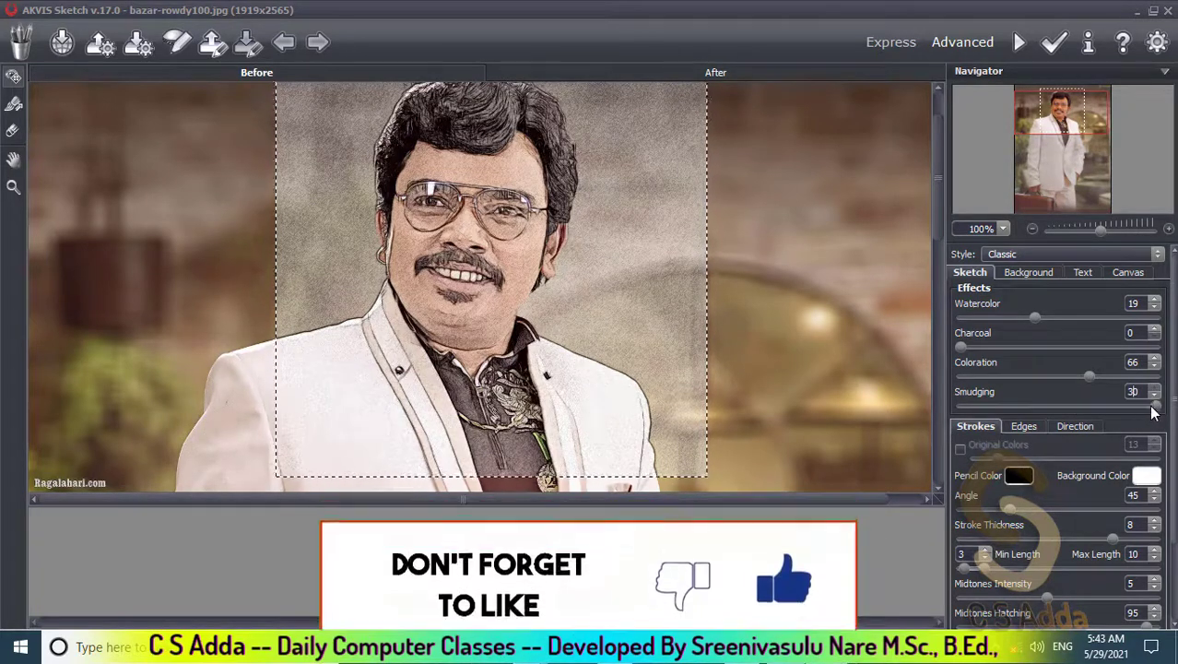
{"action": "left_click_drag", "start_coordinate": [1152, 407], "coordinate": [1115, 407]}
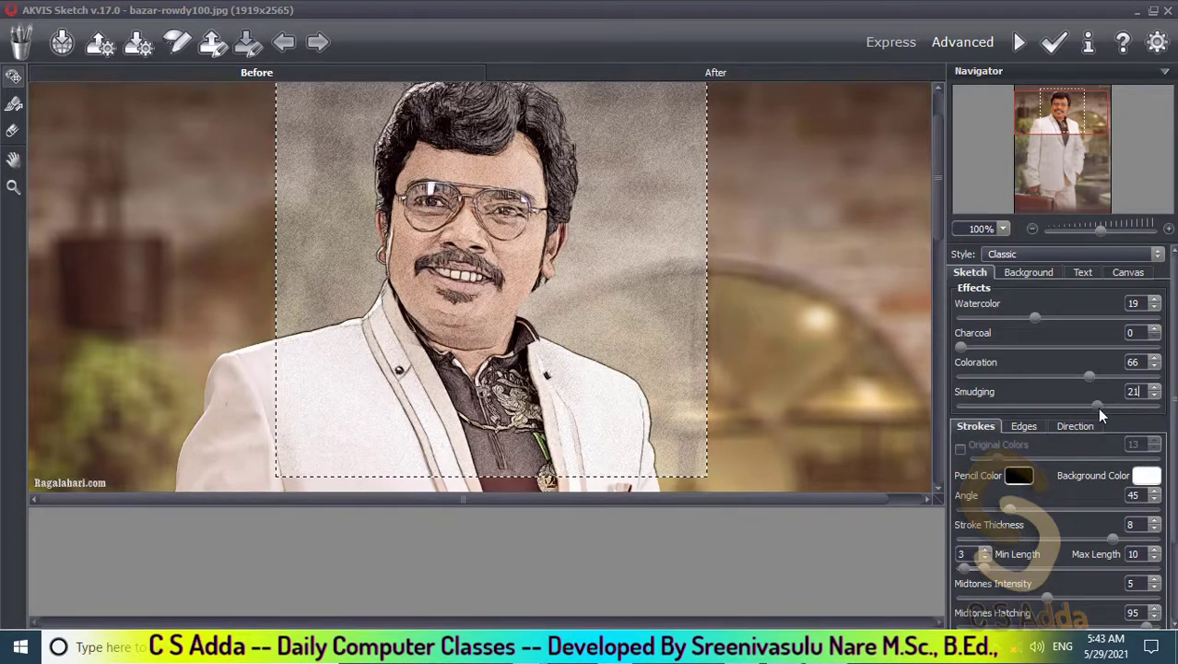
{"action": "left_click_drag", "start_coordinate": [1096, 407], "coordinate": [1055, 406]}
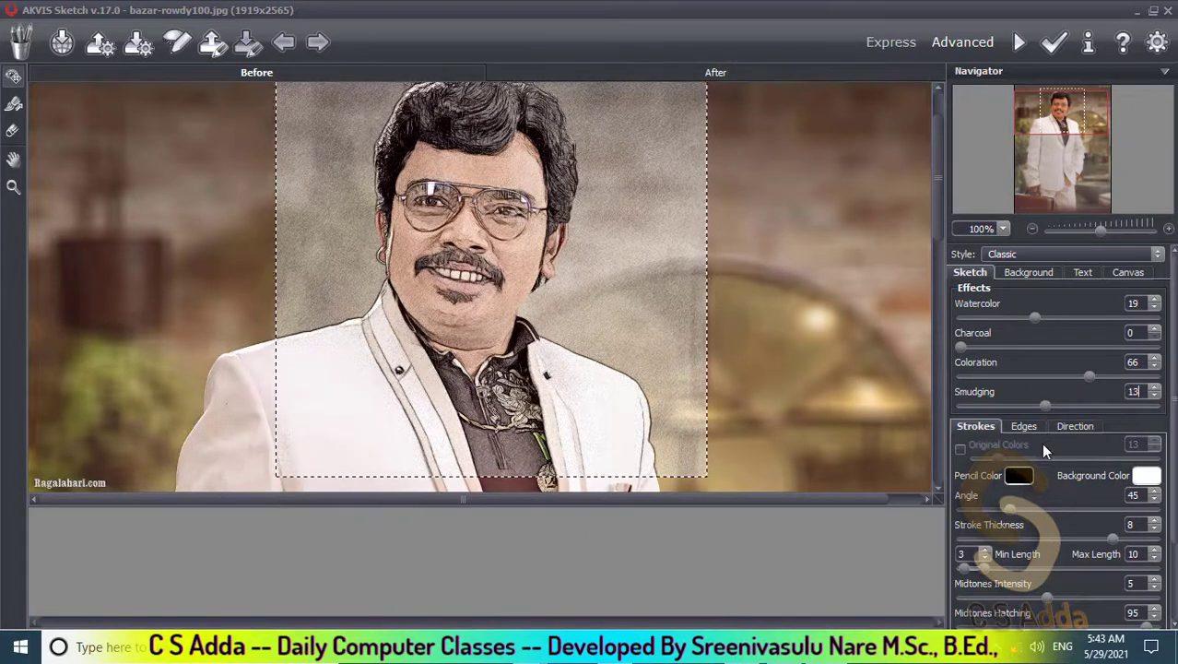
- Turn on Original Colors and settle Smudging at 14
{"action": "left_click", "coordinate": [960, 447]}
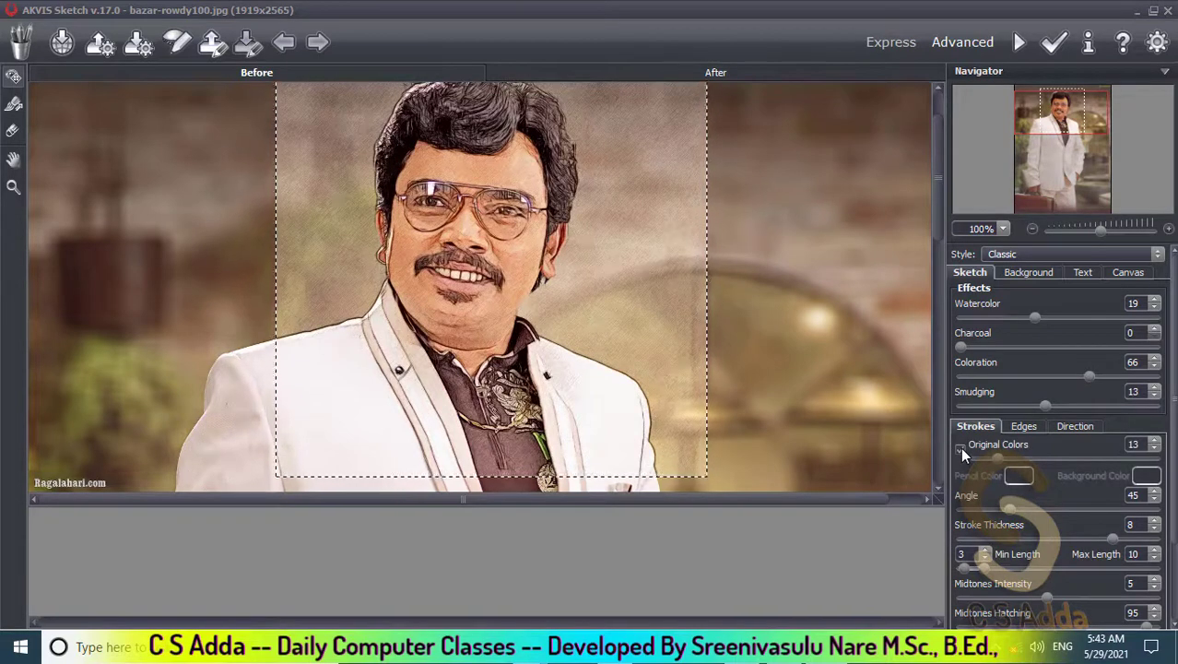
{"action": "left_click_drag", "start_coordinate": [1046, 405], "coordinate": [1091, 411]}
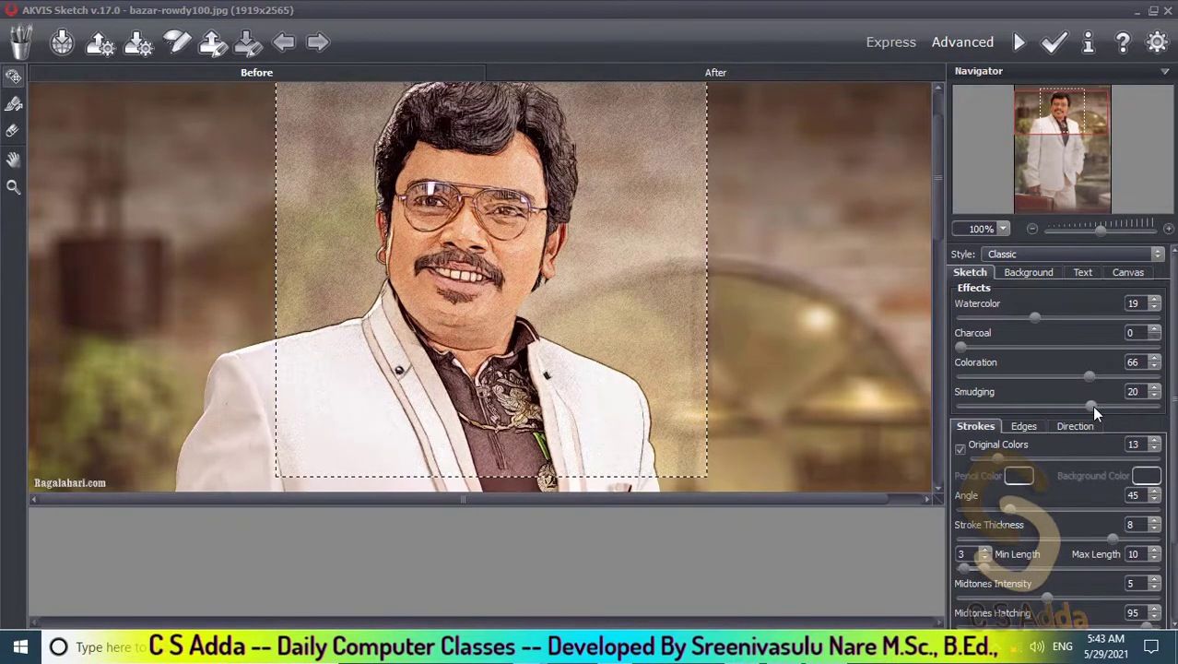
{"action": "left_click_drag", "start_coordinate": [1093, 407], "coordinate": [994, 408]}
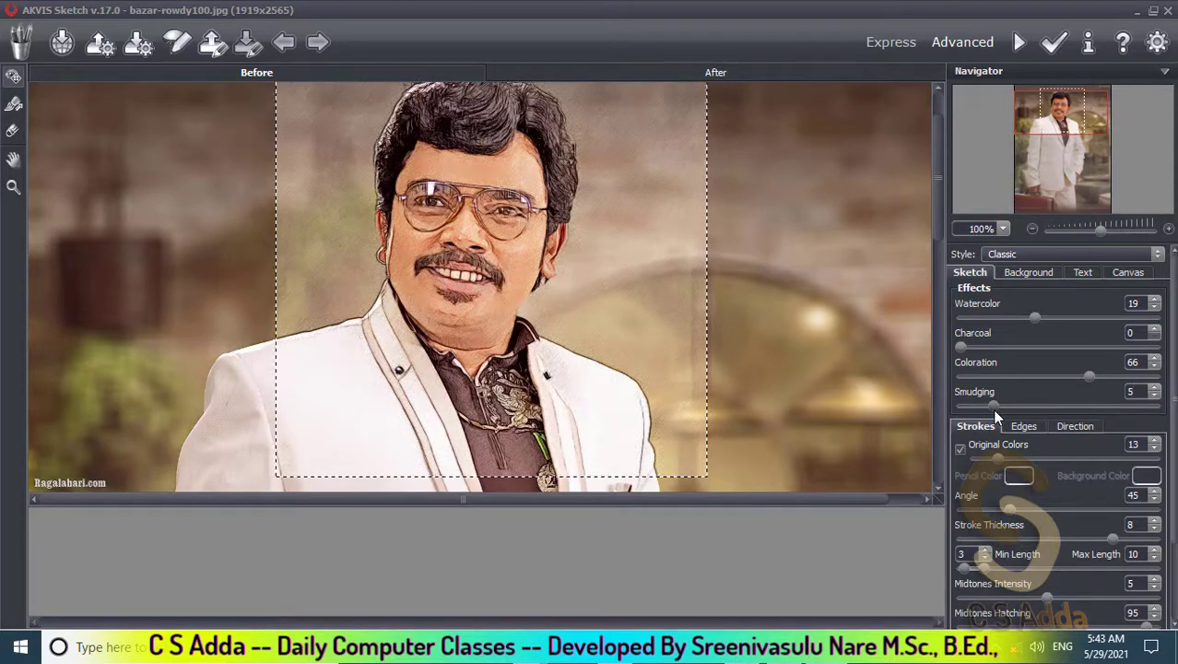
{"action": "left_click_drag", "start_coordinate": [992, 409], "coordinate": [1050, 407]}
- Raise Original Colors to 100 and set the stroke Angle to 180
{"action": "left_click_drag", "start_coordinate": [1000, 458], "coordinate": [1160, 459]}
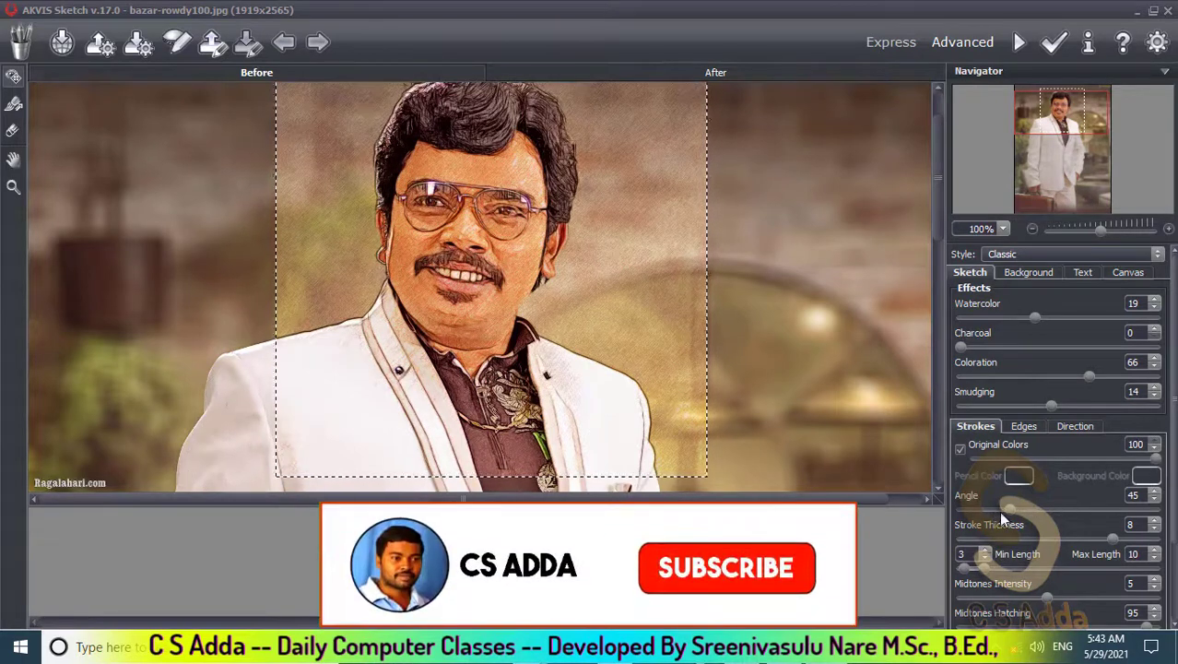
{"action": "left_click_drag", "start_coordinate": [1010, 508], "coordinate": [1116, 512]}
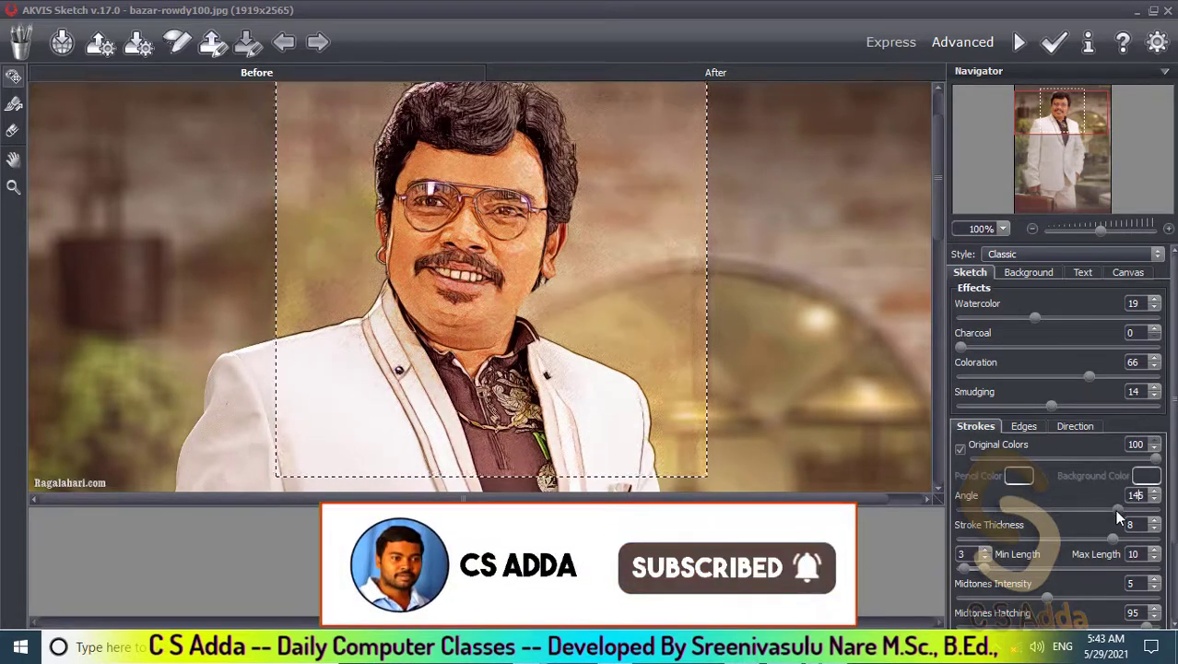
{"action": "left_click_drag", "start_coordinate": [1114, 508], "coordinate": [1163, 516]}
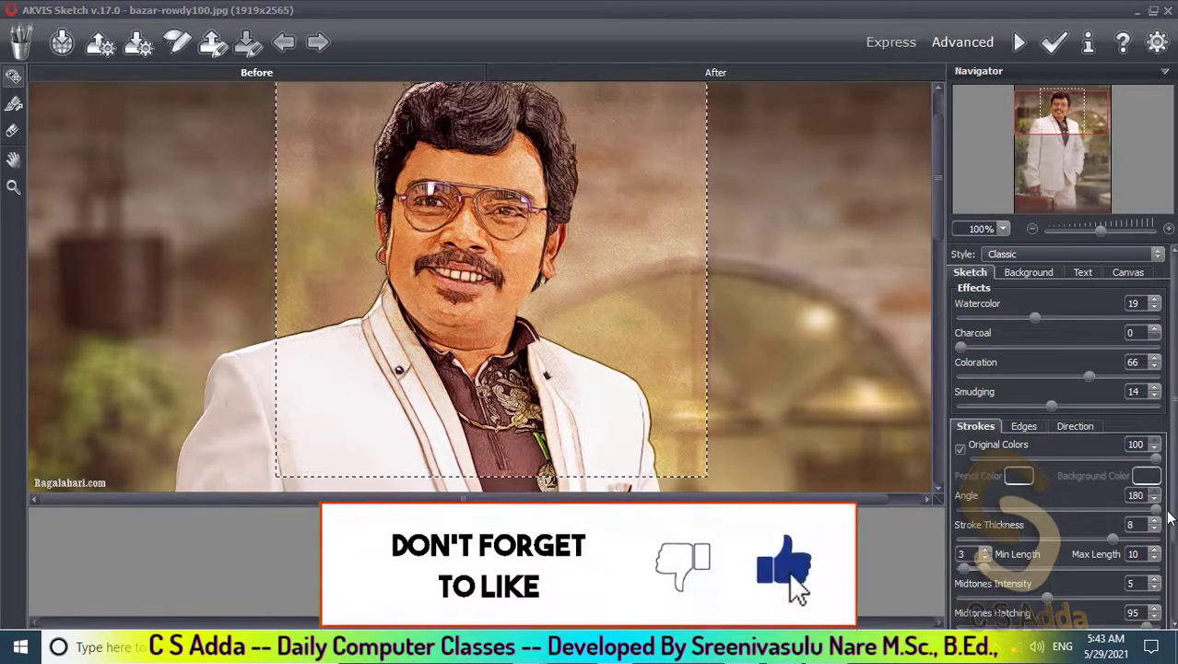
- Set the Stroke Thickness to 3
{"action": "scroll", "coordinate": [1106, 461], "scroll_direction": "down", "scroll_amount": 2}
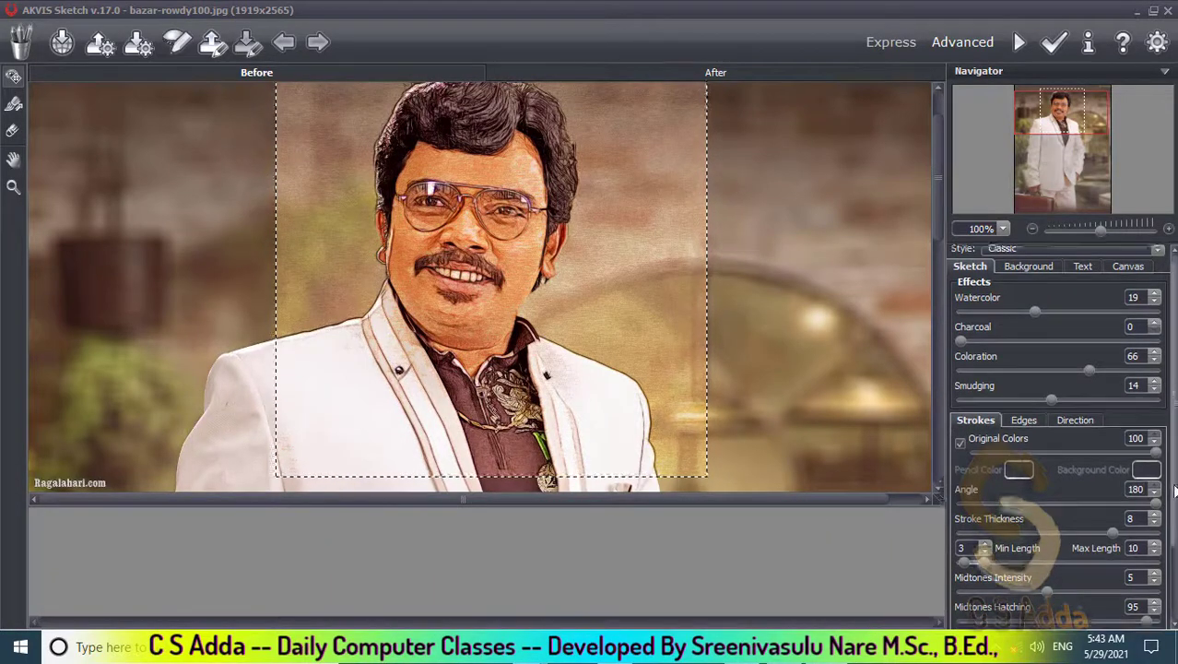
{"action": "scroll", "coordinate": [1105, 461], "scroll_direction": "down", "scroll_amount": 1}
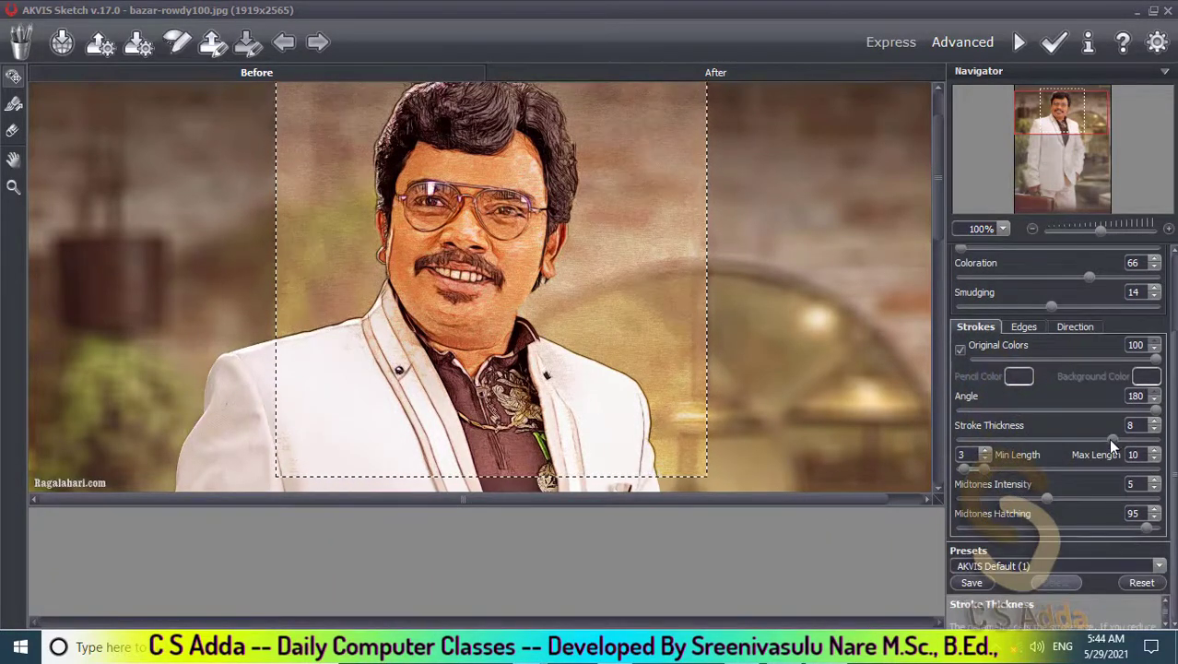
{"action": "left_click_drag", "start_coordinate": [1111, 440], "coordinate": [1143, 442]}
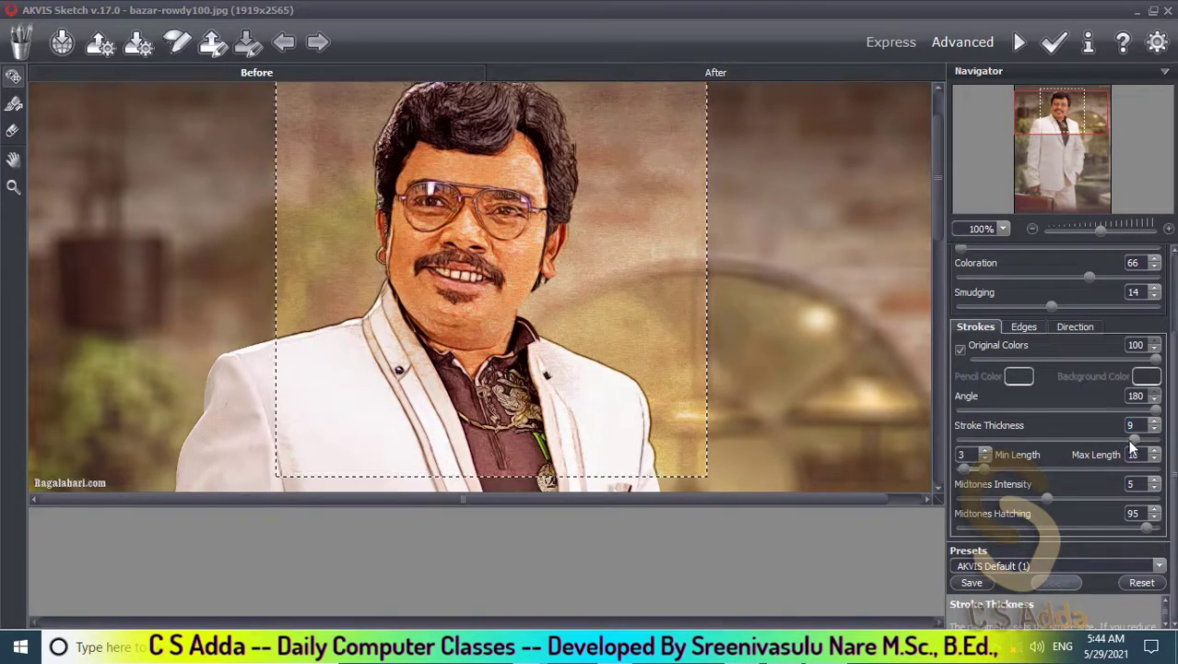
{"action": "left_click_drag", "start_coordinate": [1105, 444], "coordinate": [1026, 449]}
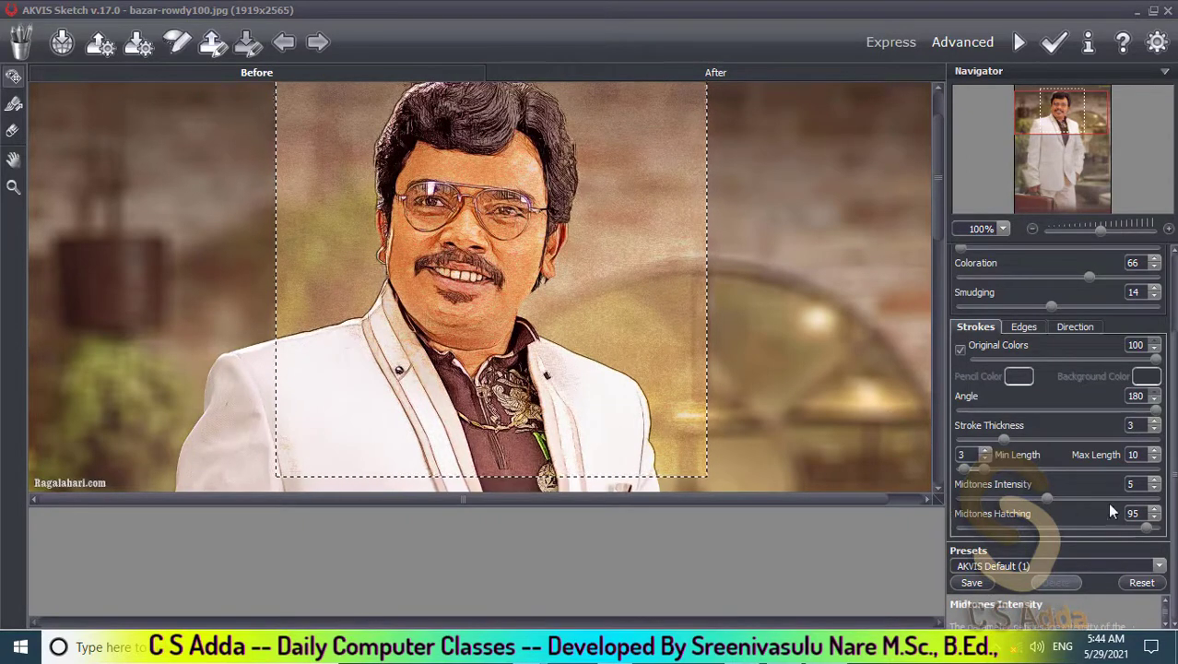
- Keep Midtones Hatching at 95 and render the full colour sketch
{"action": "left_click_drag", "start_coordinate": [1143, 531], "coordinate": [961, 530]}
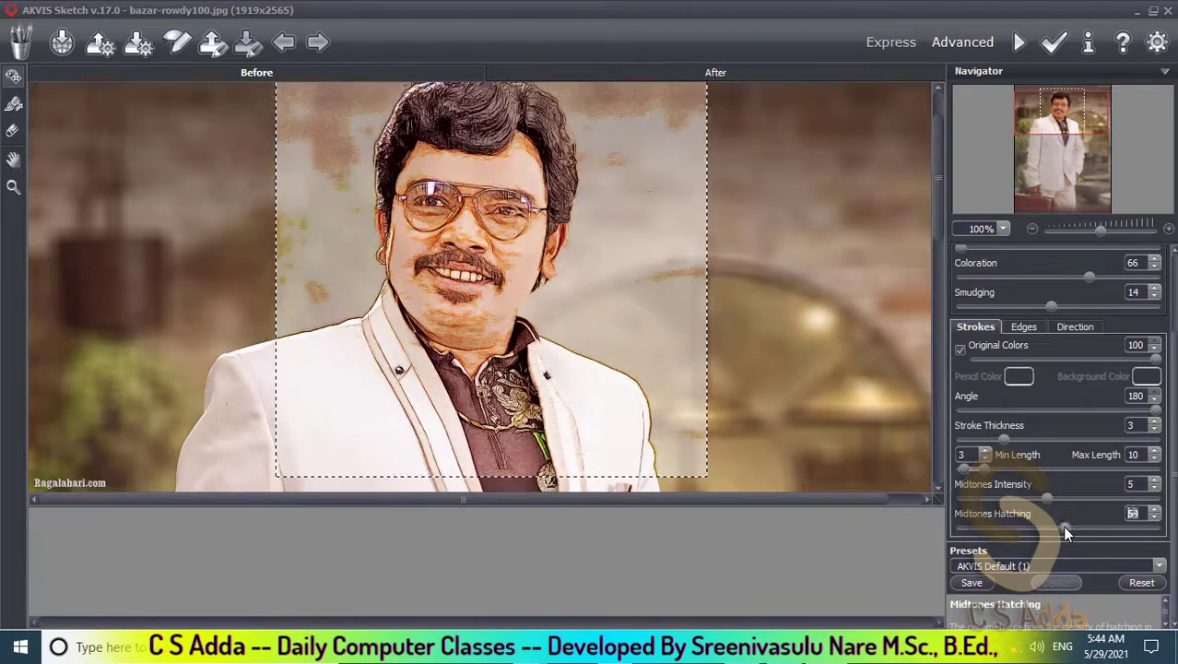
{"action": "left_click_drag", "start_coordinate": [1062, 530], "coordinate": [1148, 535]}
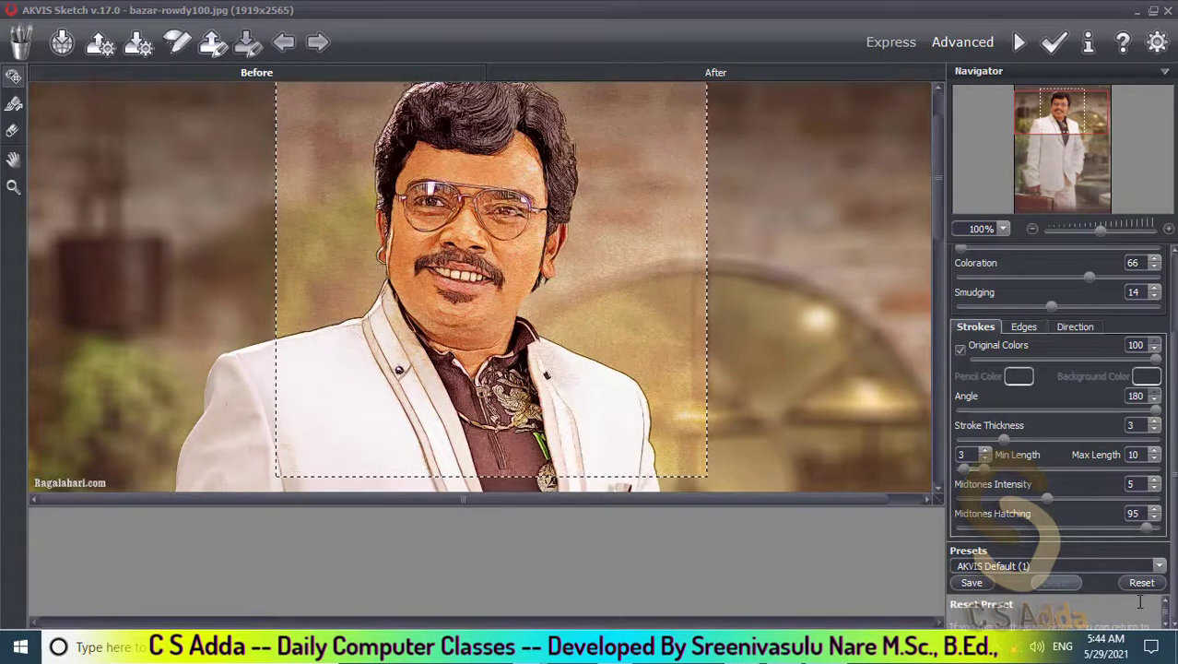
{"action": "left_click", "coordinate": [1053, 51]}
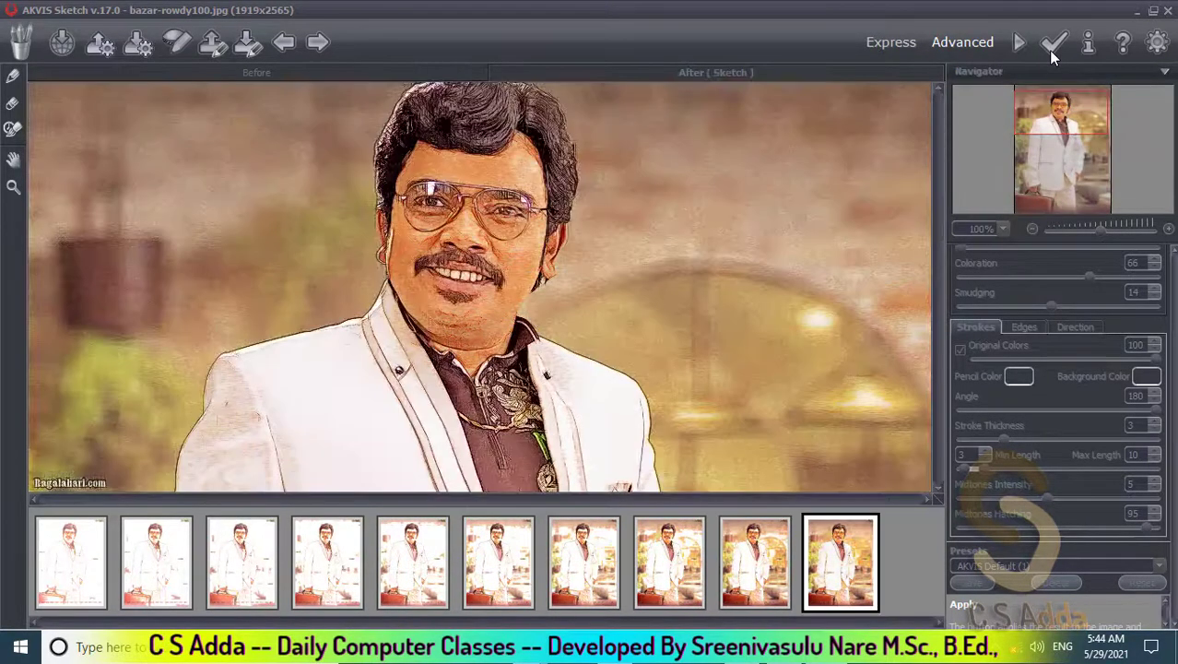
- Apply the AKVIS sketch to the photo and zoom in on the man's face
{"action": "left_click", "coordinate": [1050, 51]}
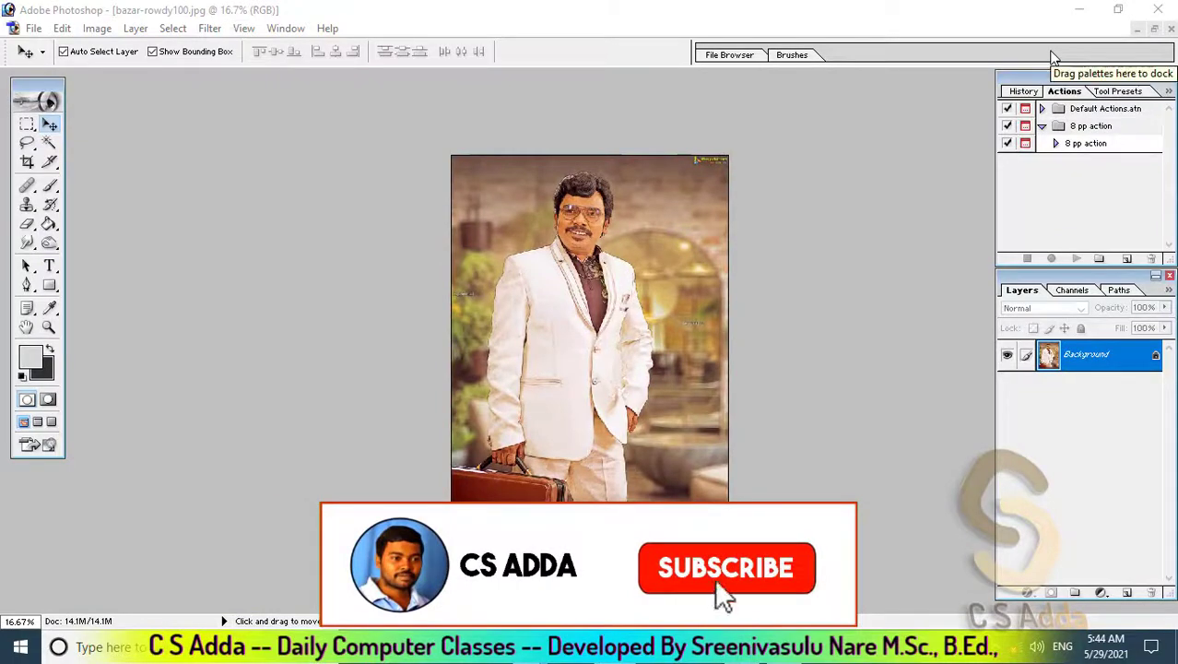
{"action": "key", "text": "ctrl+plus"}
{"action": "key", "text": "ctrl+plus"}
{"action": "key", "text": "ctrl+plus"}
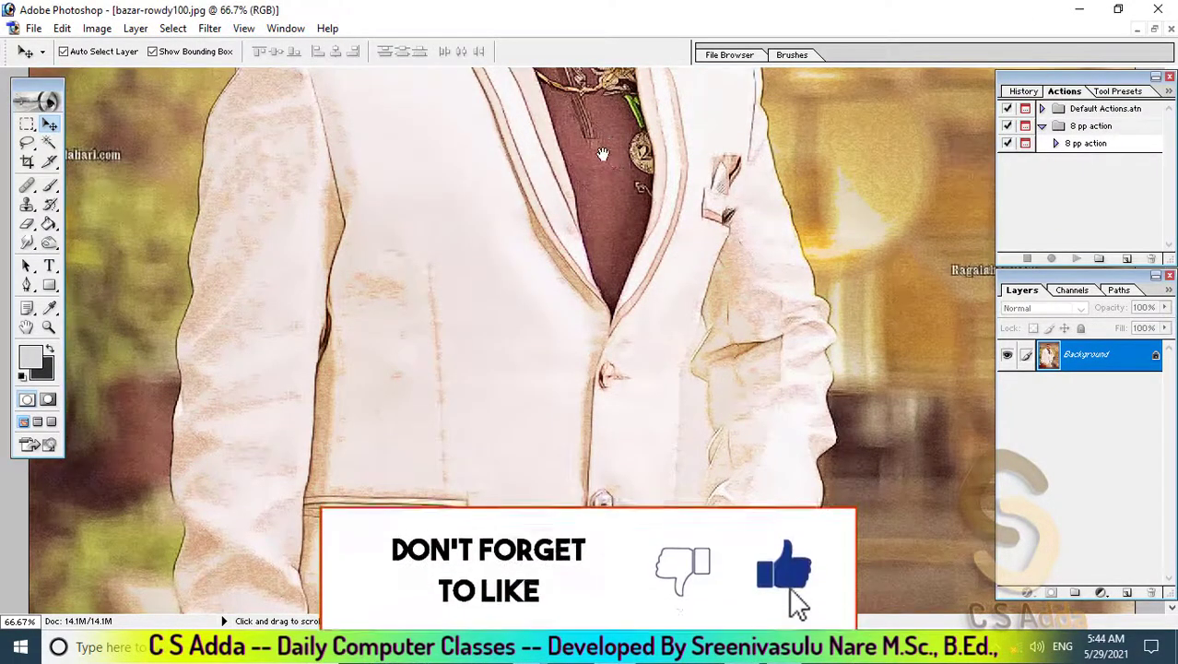
{"action": "left_click_drag", "start_coordinate": [601, 153], "coordinate": [553, 382]}
{"action": "key", "text": "ctrl+plus"}
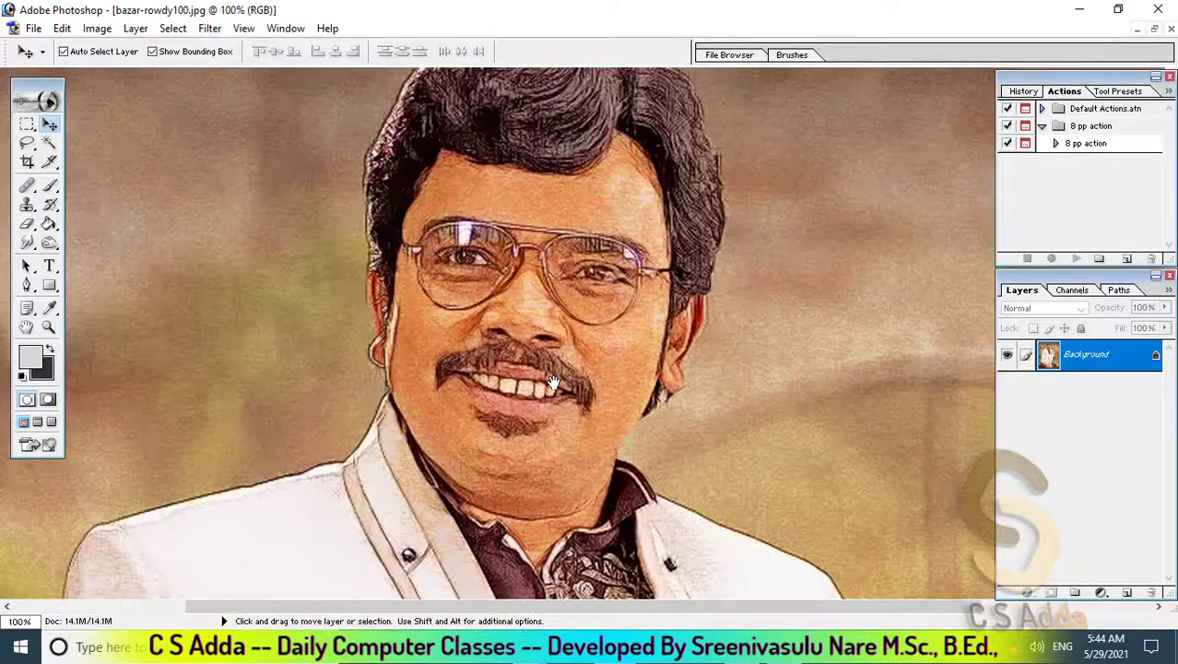
- Zoom back out, undo the sketch to show the original photo, and toggle Proof Colors
{"action": "key", "text": "ctrl+minus"}
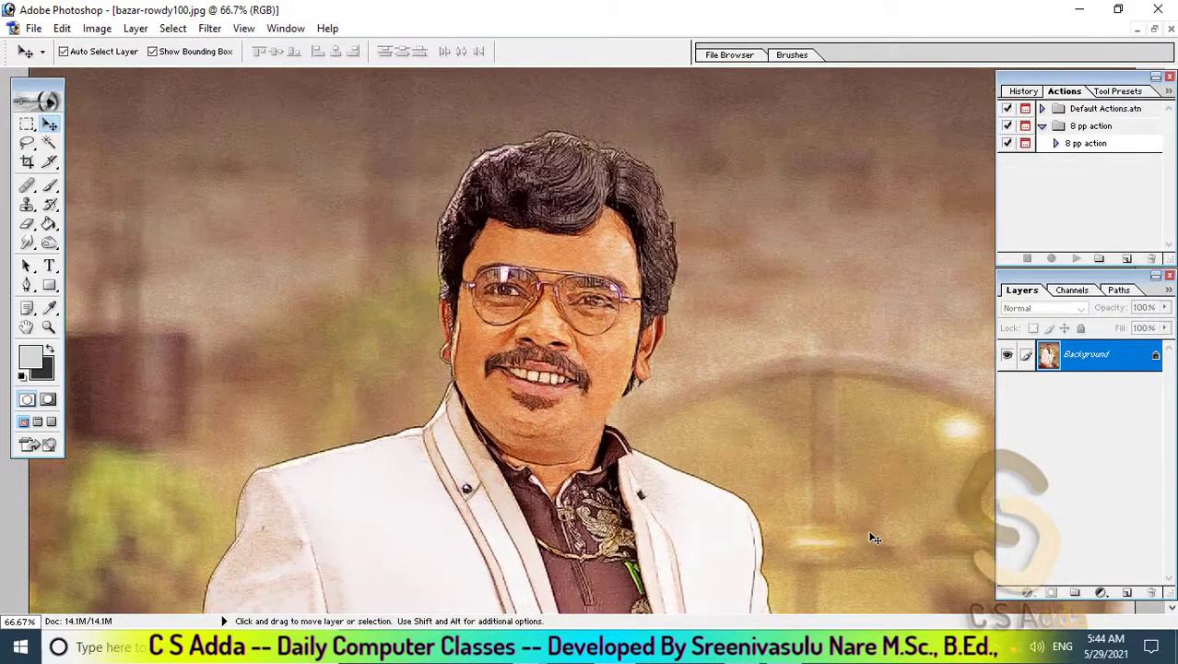
{"action": "key", "text": "ctrl+z"}
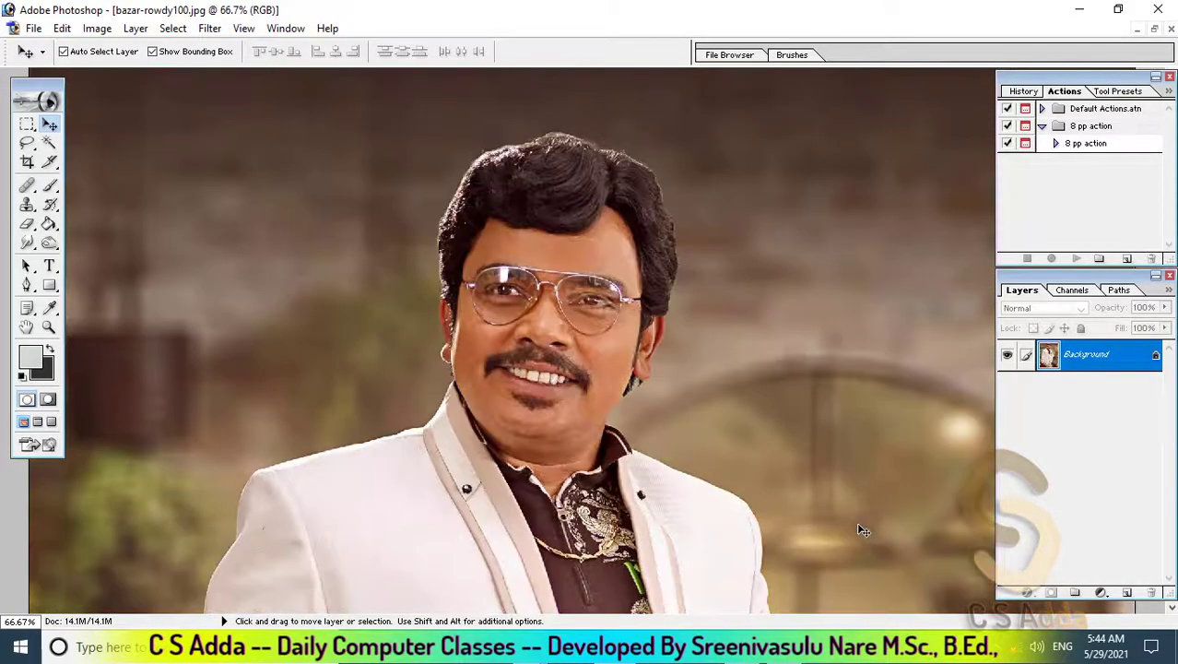
{"action": "key", "text": "ctrl+y"}
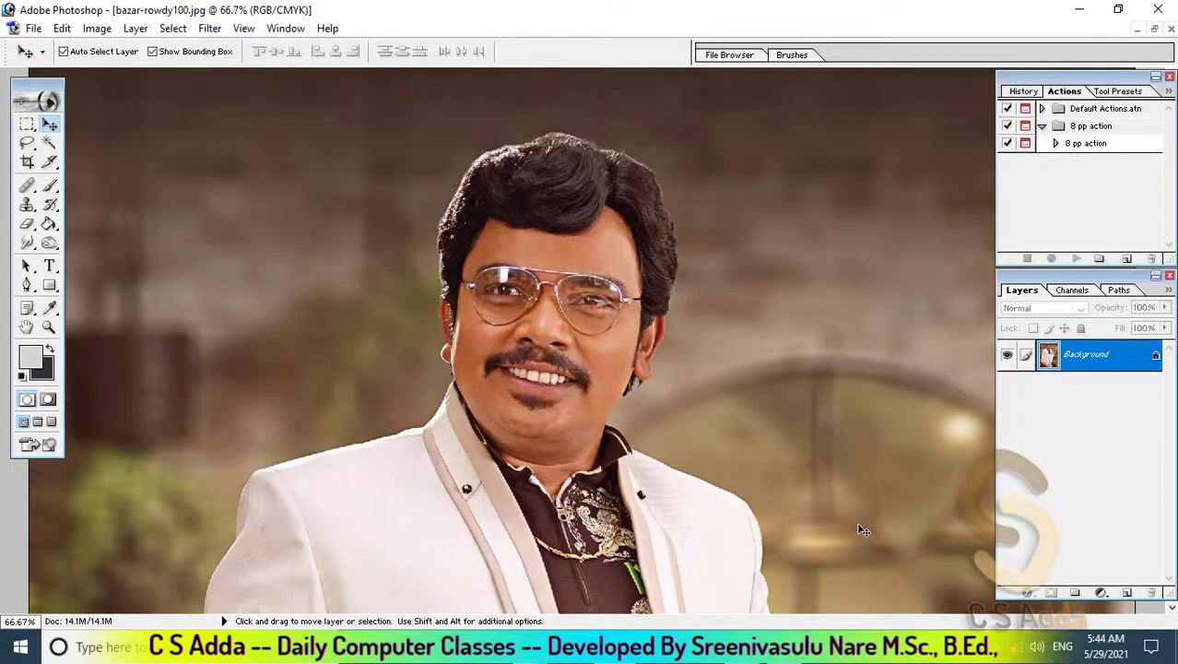